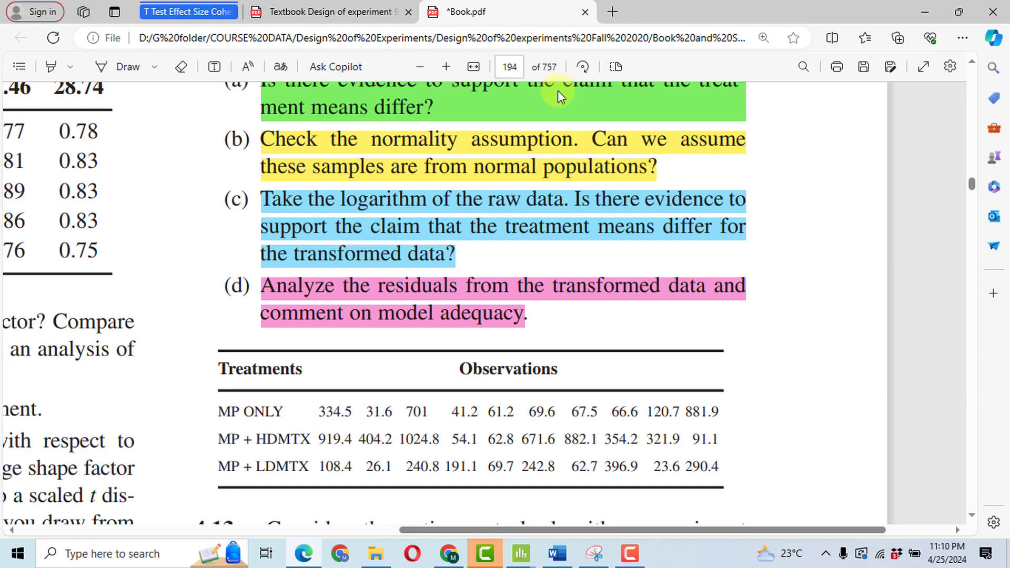
- Read exercise parts (a) to (d) and the treatment data table in the textbook PDF, and switch to the Minitab project chapter 4_1.mpx
{"action": "scroll", "coordinate": [504, 261], "scroll_direction": "up", "scroll_amount": 6}
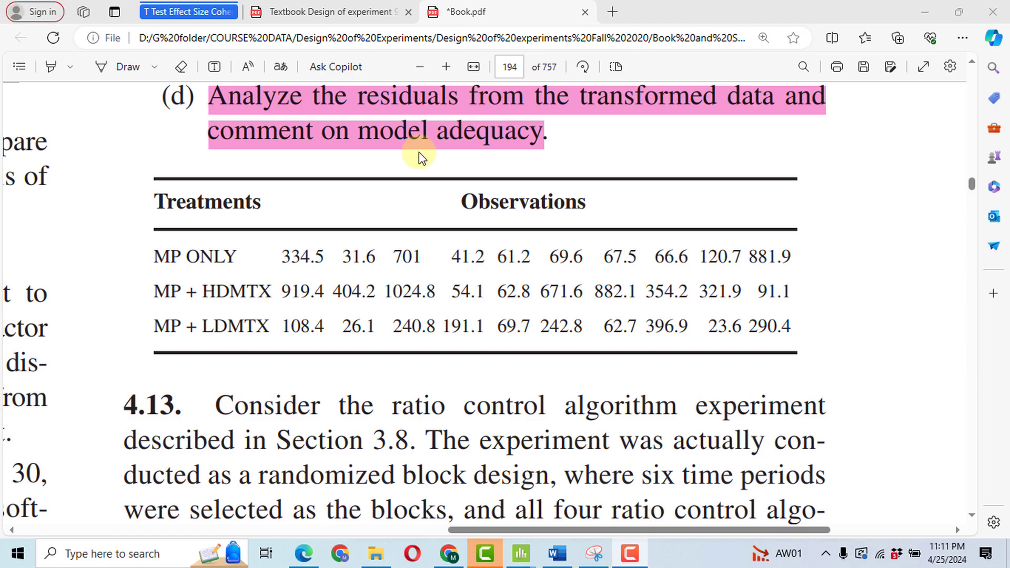
{"action": "scroll", "coordinate": [428, 254], "scroll_direction": "up", "scroll_amount": 6}
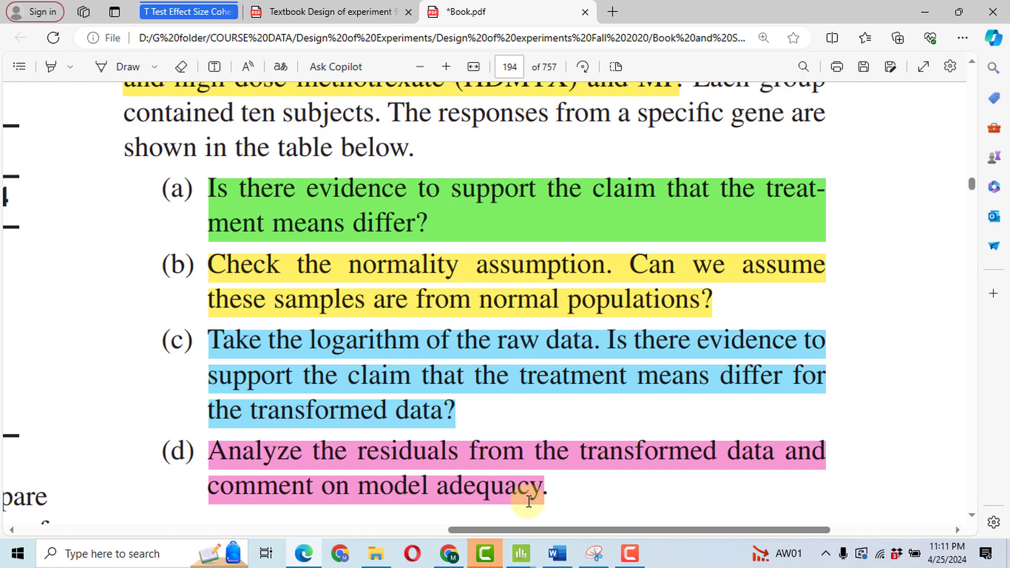
{"action": "scroll", "coordinate": [572, 500], "scroll_direction": "down", "scroll_amount": 5}
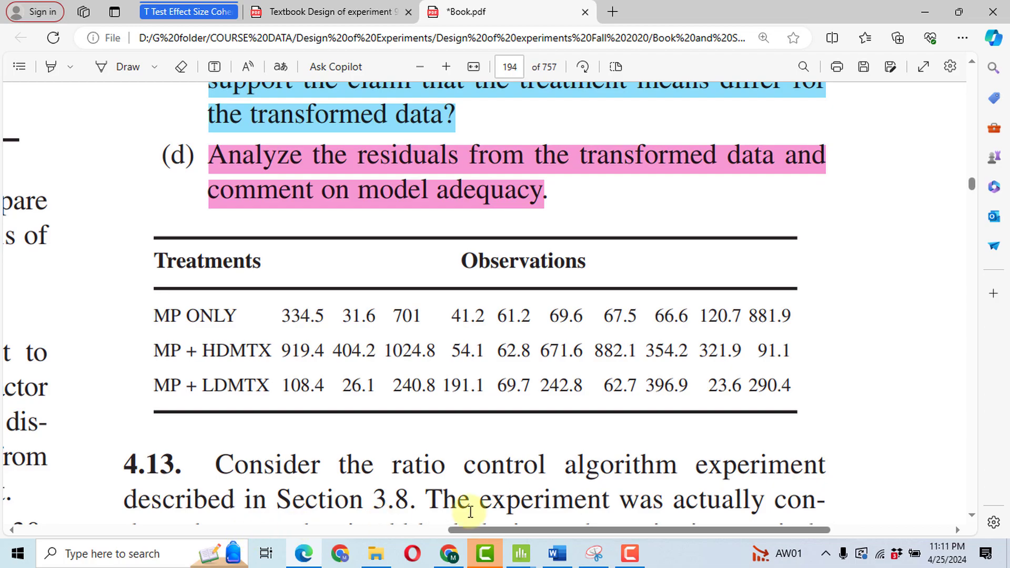
{"action": "mouse_move", "coordinate": [523, 564]}
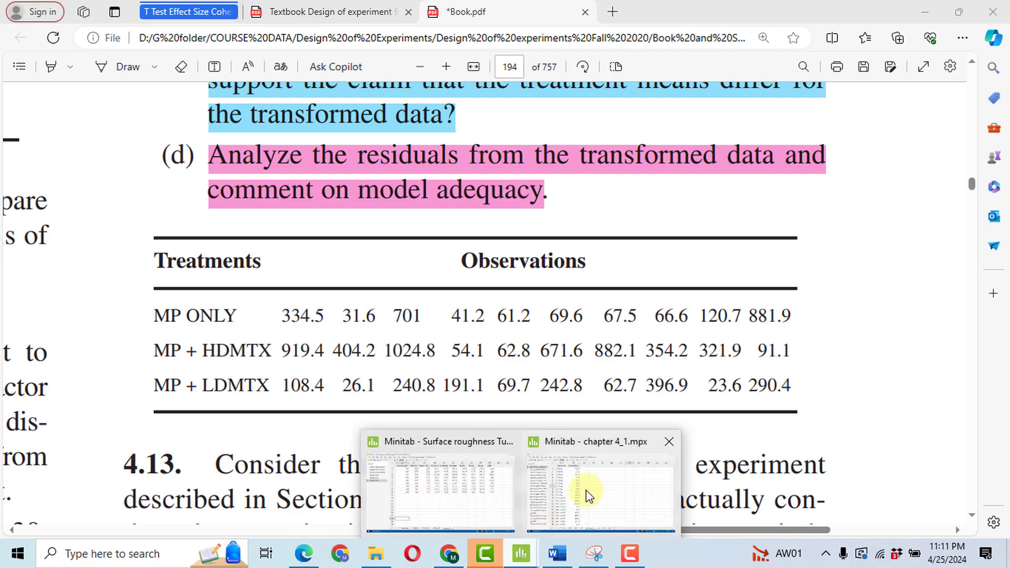
{"action": "left_click", "coordinate": [605, 498]}
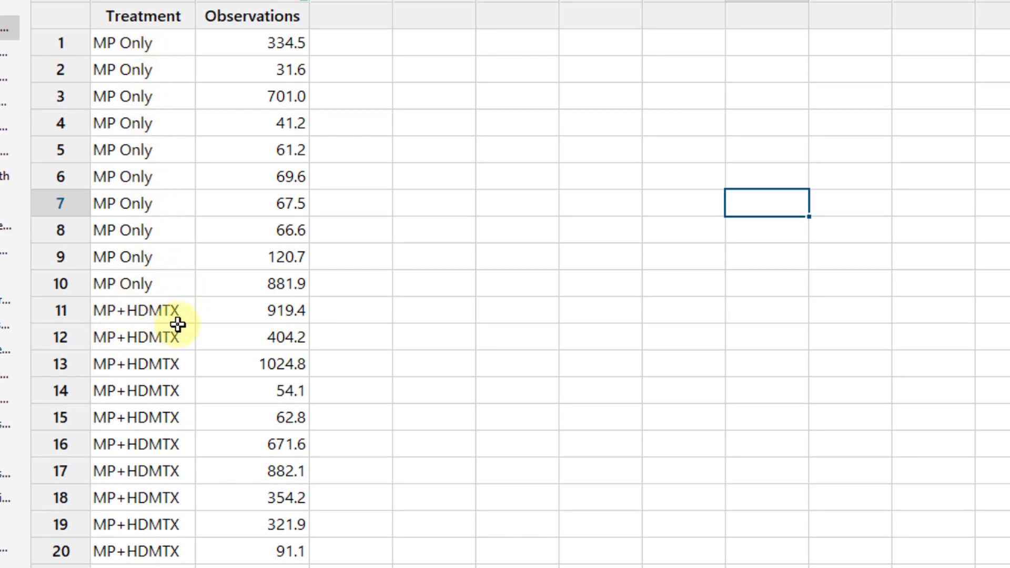
- Look through the Treatment and Observations columns of the worksheet to review how the three treatment groups are entered
{"action": "left_click", "coordinate": [162, 549]}
{"action": "key", "text": "Down"}
{"action": "key", "text": "Down"}
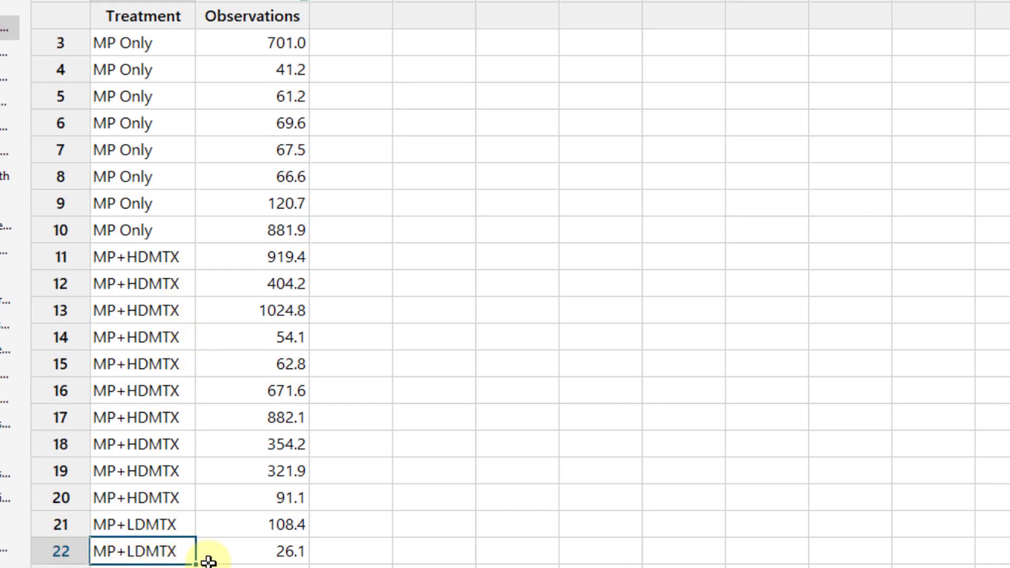
{"action": "left_click", "coordinate": [246, 487]}
{"action": "key", "text": "Up"}
{"action": "key", "text": "Up"}
{"action": "key", "text": "Up"}
{"action": "key", "text": "Up"}
{"action": "key", "text": "Up"}
{"action": "key", "text": "Up"}
{"action": "key", "text": "Up"}
{"action": "key", "text": "Up"}
{"action": "key", "text": "Up"}
{"action": "key", "text": "Up"}
{"action": "key", "text": "Up"}
{"action": "key", "text": "Up"}
{"action": "key", "text": "Up"}
{"action": "key", "text": "Up"}
{"action": "key", "text": "Up"}
{"action": "key", "text": "Up"}
{"action": "key", "text": "Up"}
{"action": "key", "text": "Up"}
{"action": "key", "text": "Up"}
{"action": "key", "text": "Up"}
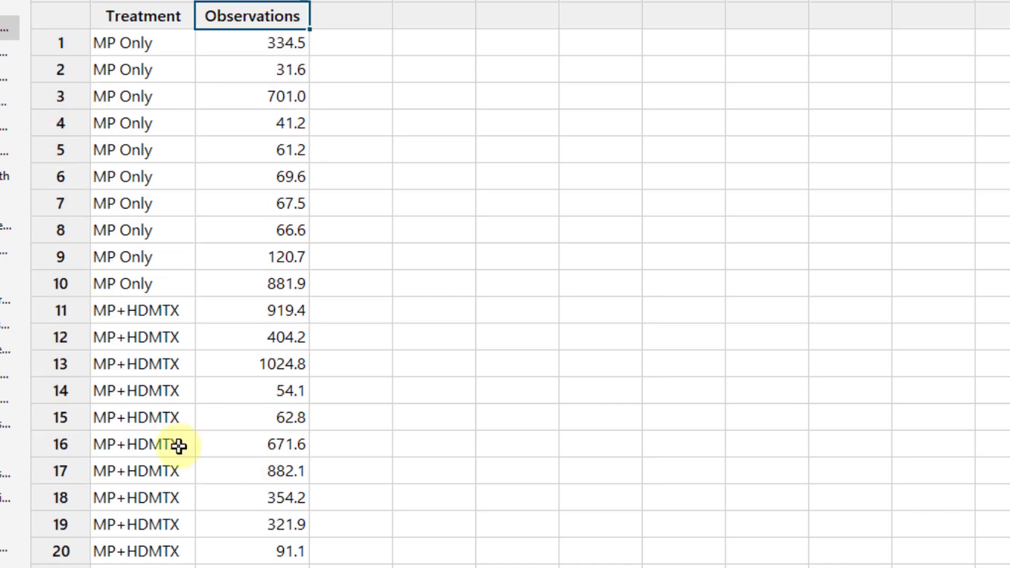
- Reread the questions on treatment means and normality in the textbook PDF, and return to the Minitab project chapter 4_1.mpx
{"action": "key", "text": "alt+Tab"}
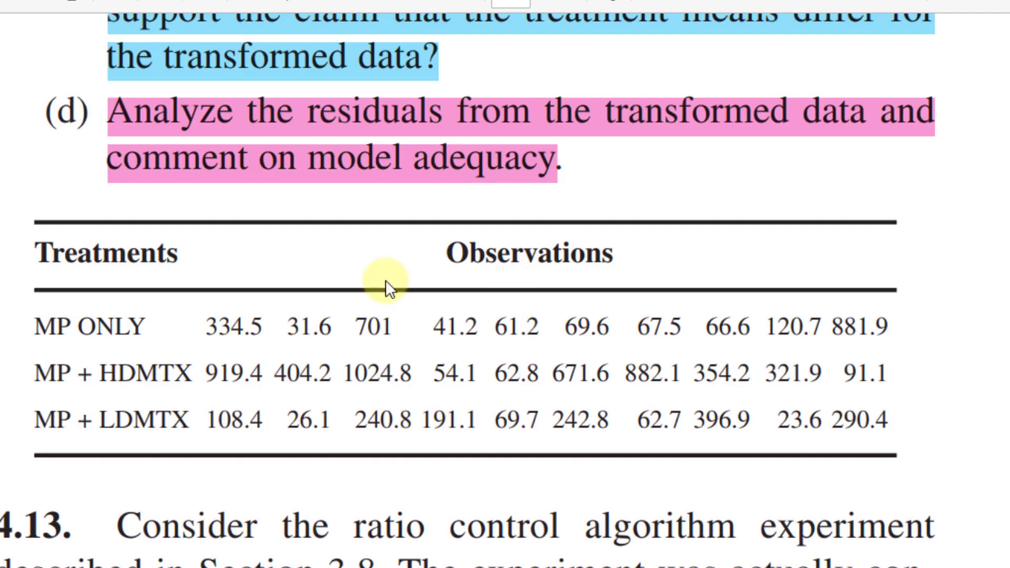
{"action": "scroll", "coordinate": [474, 260], "scroll_direction": "up", "scroll_amount": 6}
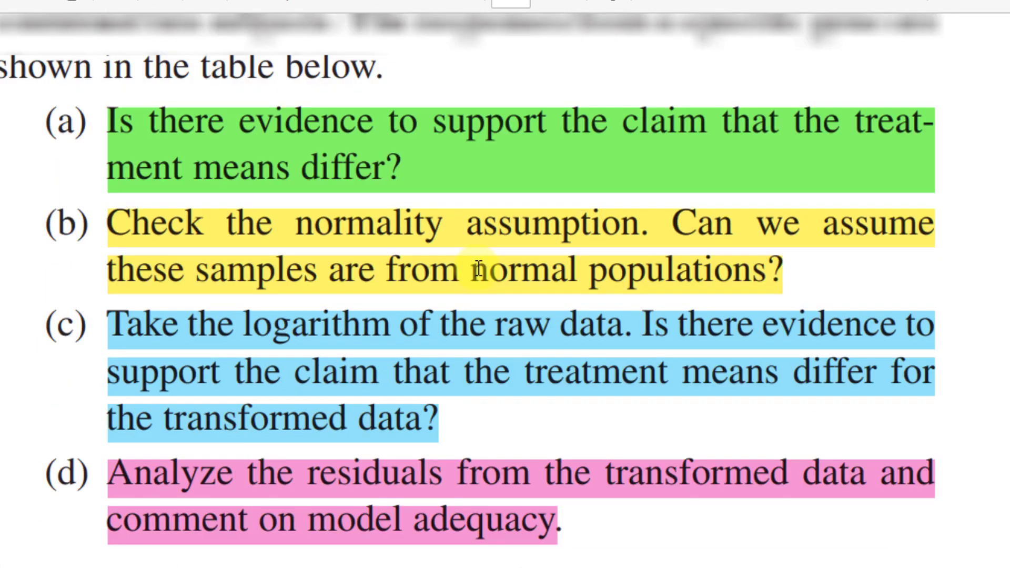
{"action": "scroll", "coordinate": [478, 268], "scroll_direction": "up", "scroll_amount": 2}
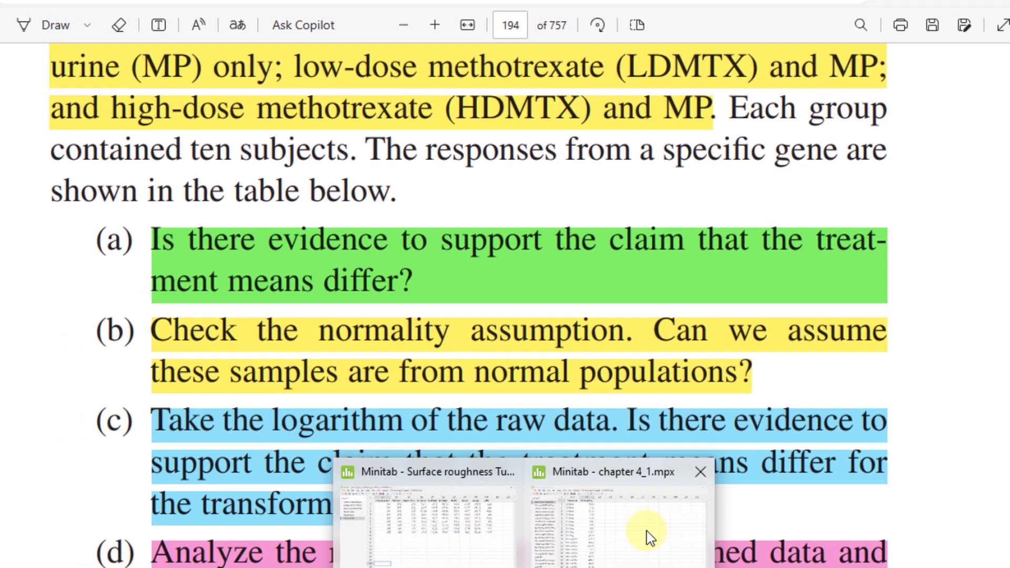
{"action": "left_click", "coordinate": [646, 532]}
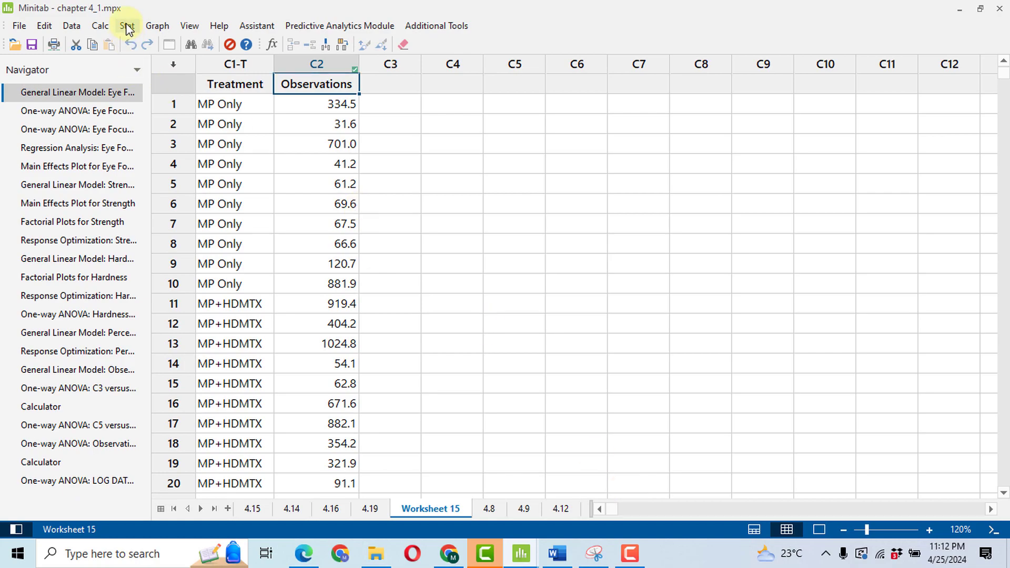
- Set up a One-Way ANOVA with Observations as the response in place of 'LOG DATA' and Treatment as the factor
{"action": "left_click", "coordinate": [128, 27]}
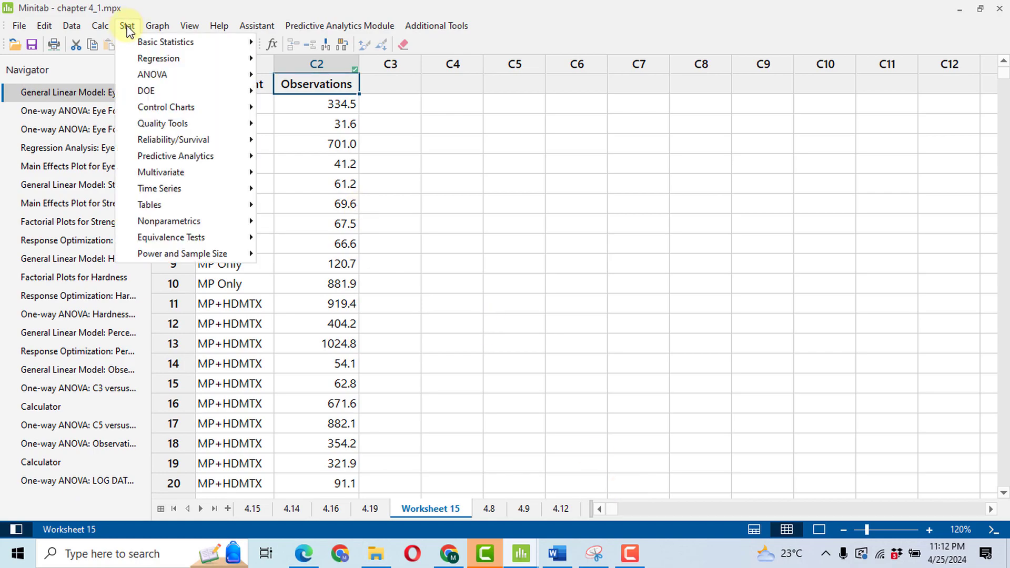
{"action": "mouse_move", "coordinate": [219, 78]}
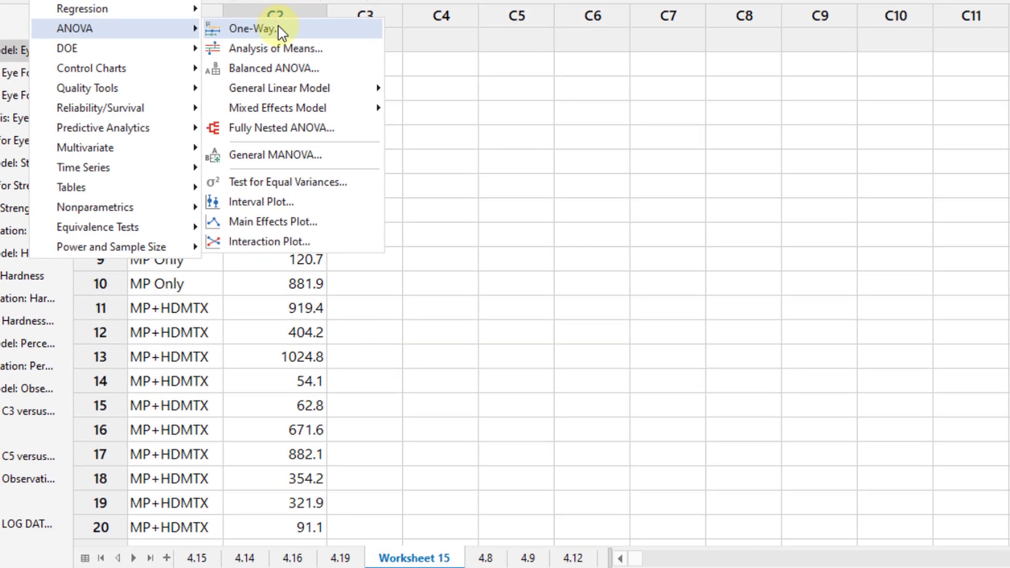
{"action": "left_click", "coordinate": [297, 51]}
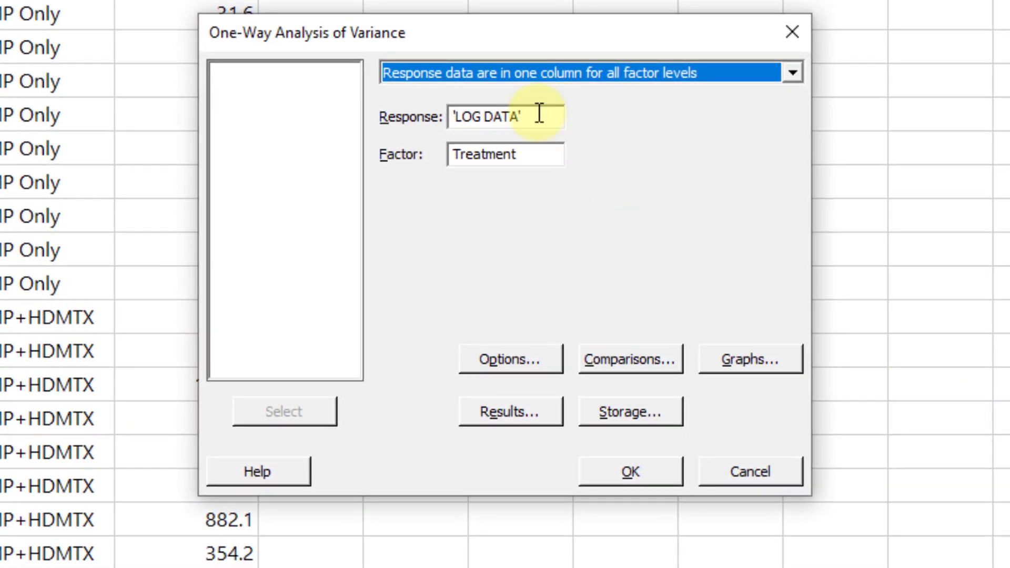
{"action": "left_click", "coordinate": [539, 115]}
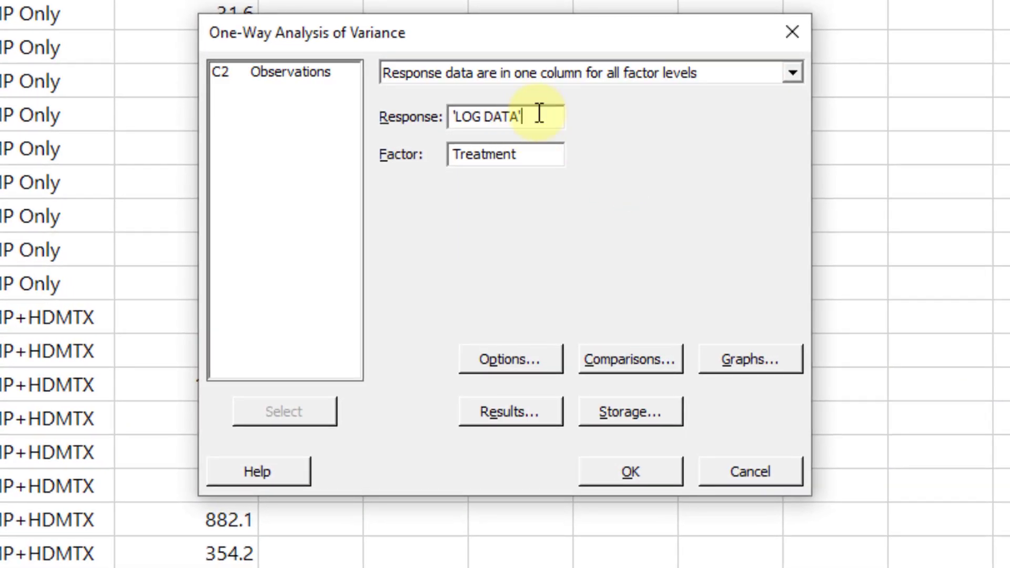
{"action": "key", "text": "BackSpace"}
{"action": "key", "text": "BackSpace"}
{"action": "key", "text": "BackSpace"}
{"action": "key", "text": "BackSpace"}
{"action": "key", "text": "BackSpace"}
{"action": "key", "text": "BackSpace"}
{"action": "key", "text": "BackSpace"}
{"action": "key", "text": "BackSpace"}
{"action": "key", "text": "BackSpace"}
{"action": "key", "text": "BackSpace"}
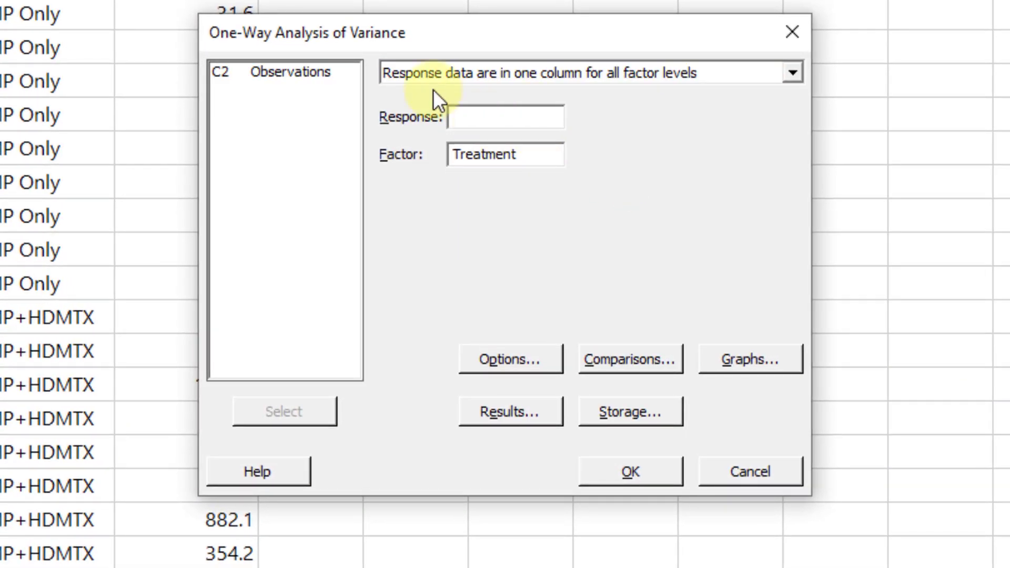
{"action": "double_click", "coordinate": [292, 72]}
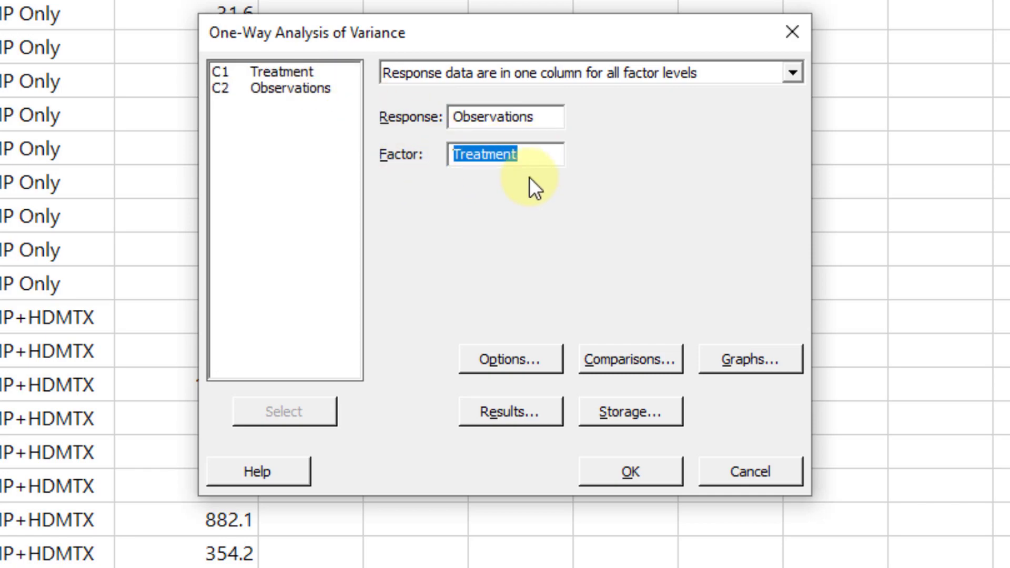
- Accept the interval plot, boxplot and four-in-one residual plots as graphs, and run the One-Way ANOVA
{"action": "left_click", "coordinate": [762, 362]}
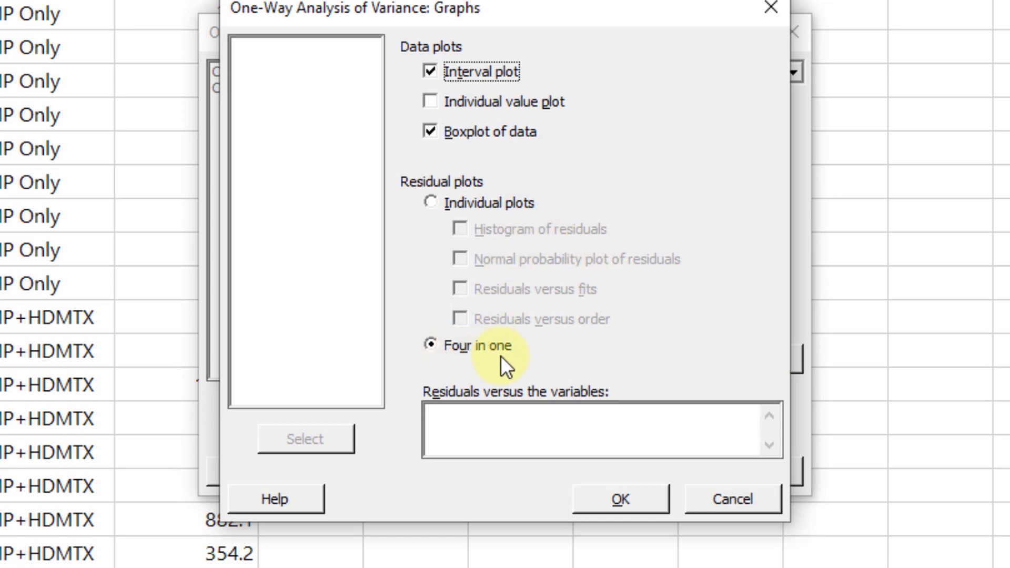
{"action": "left_click", "coordinate": [630, 500]}
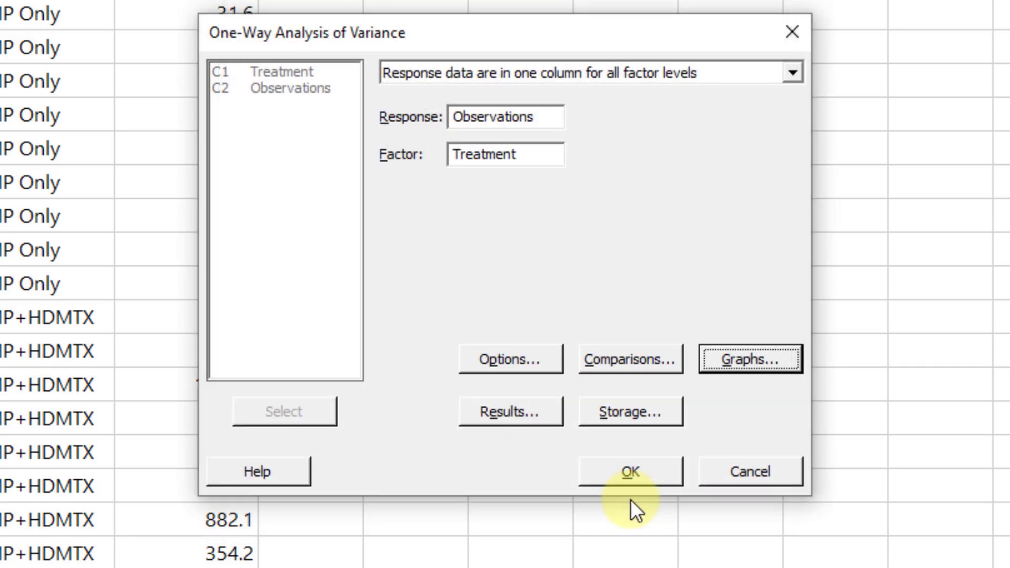
{"action": "left_click", "coordinate": [632, 480]}
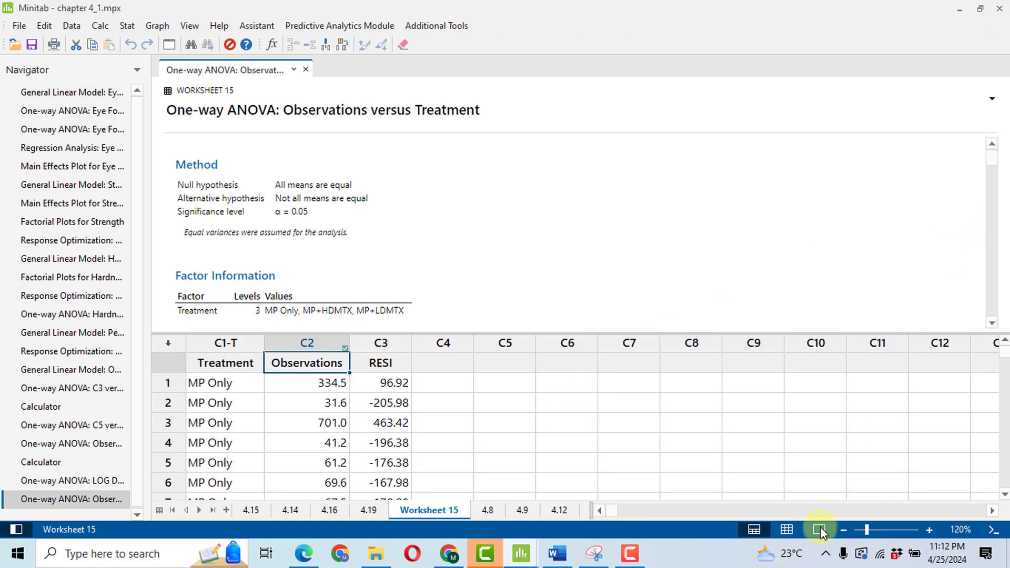
- Show only the output and examine the ANOVA results, the enlarged residual plots, the interval plot and the boxplot
{"action": "left_click", "coordinate": [819, 530]}
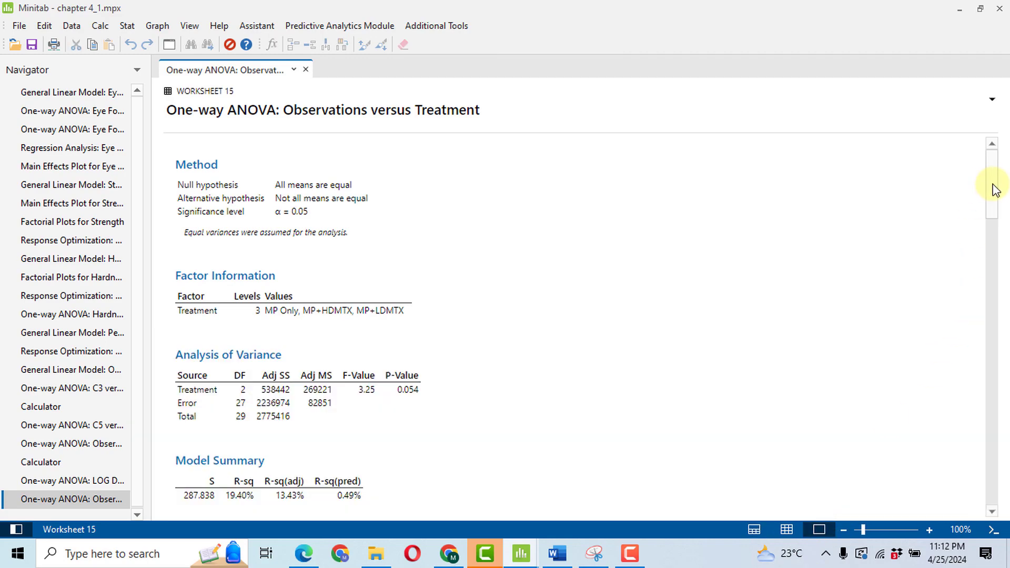
{"action": "left_click_drag", "start_coordinate": [992, 187], "coordinate": [958, 481]}
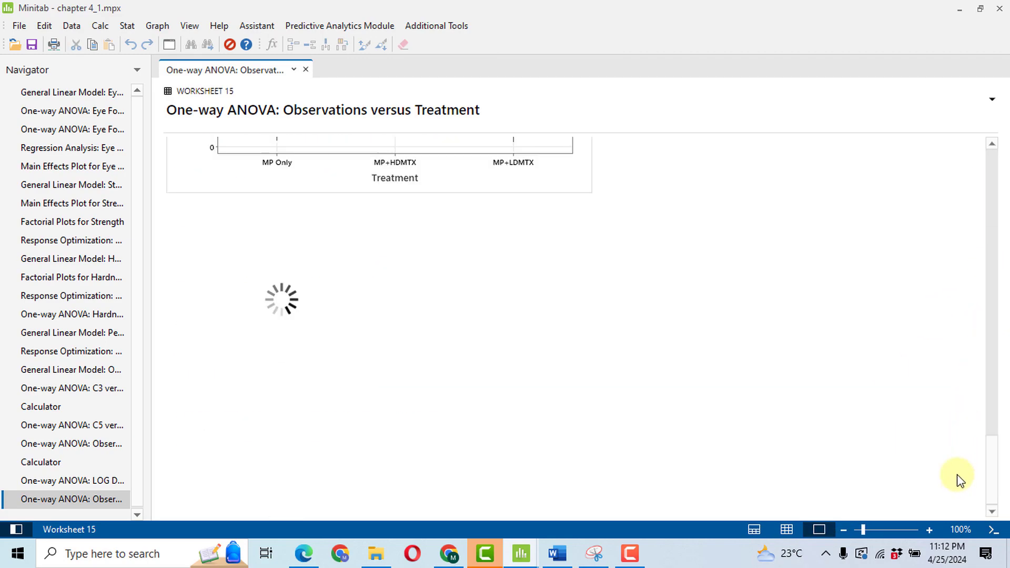
{"action": "double_click", "coordinate": [435, 345]}
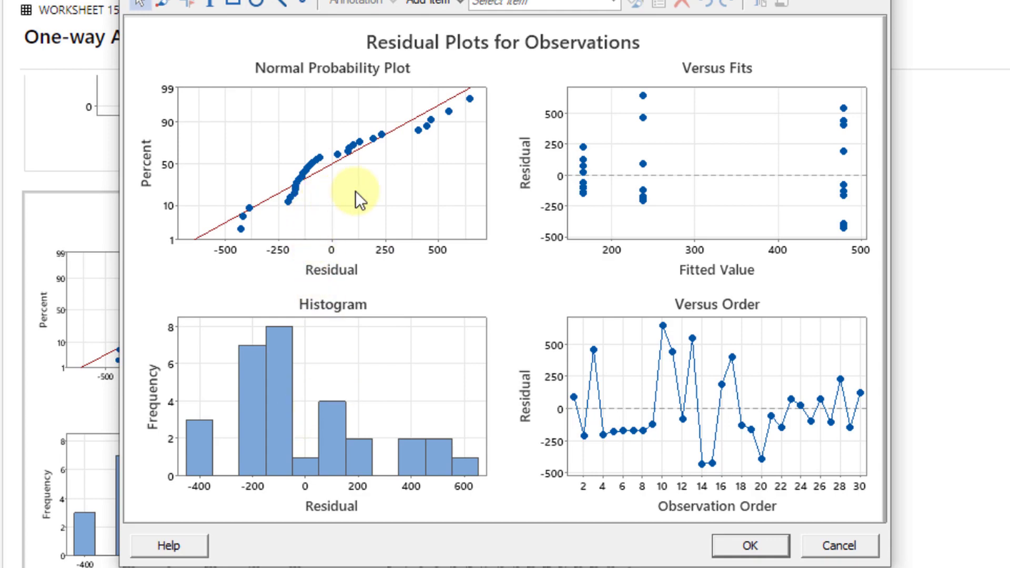
{"action": "key", "text": "Escape"}
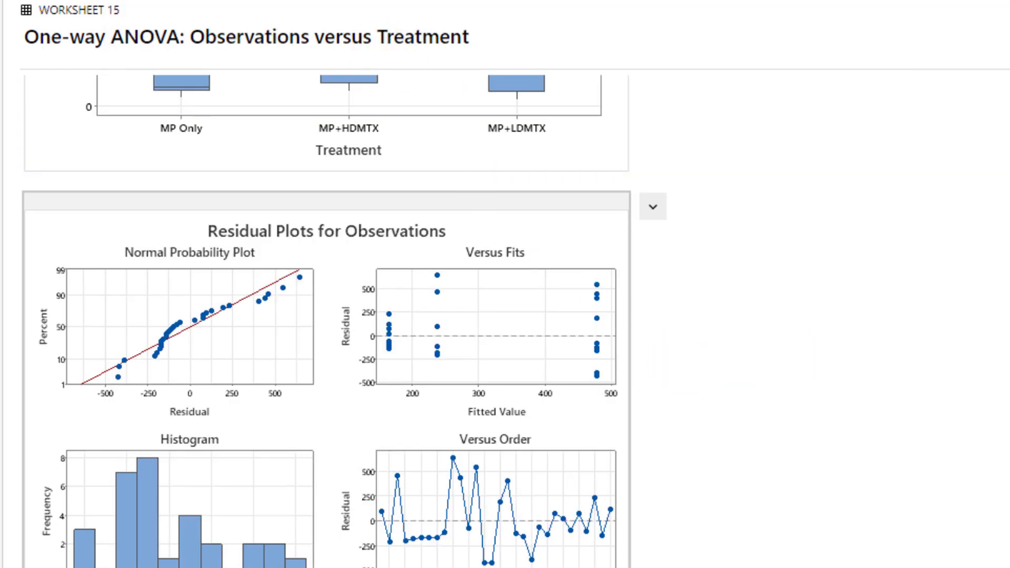
{"action": "scroll", "coordinate": [326, 321], "scroll_direction": "up", "scroll_amount": 15}
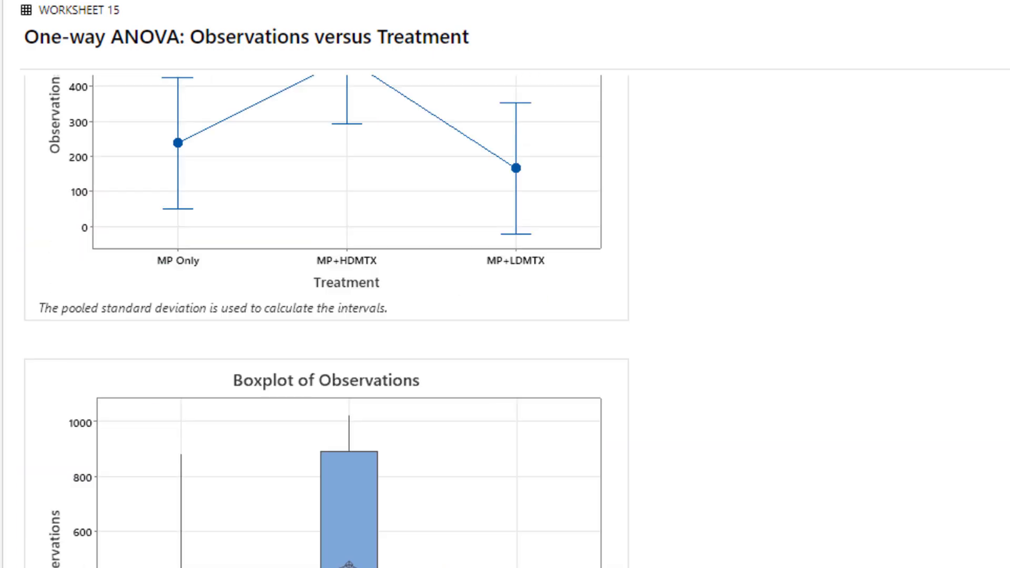
{"action": "scroll", "coordinate": [211, 320], "scroll_direction": "down", "scroll_amount": 1}
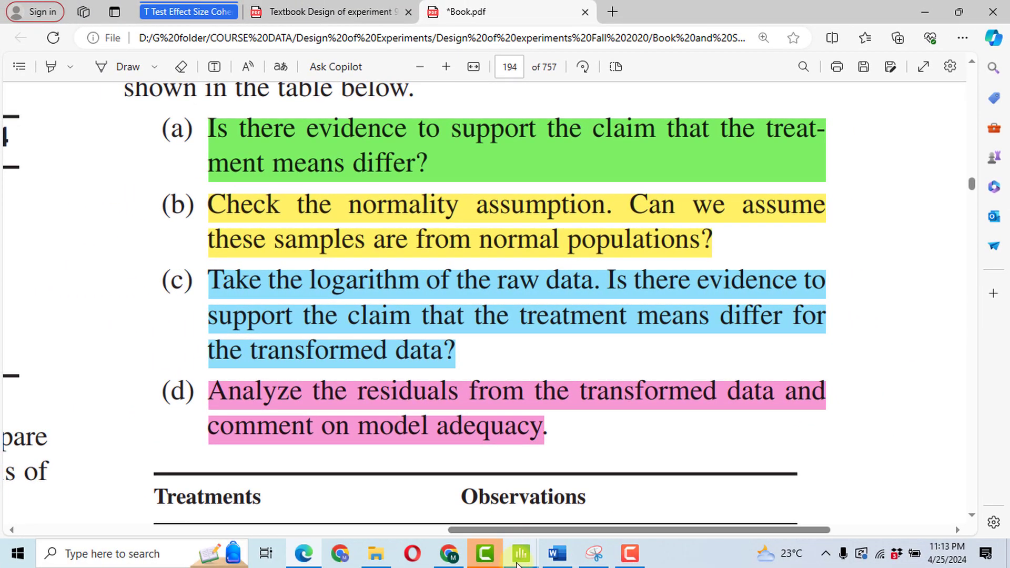
- Switch back to the Minitab project chapter 4_1.mpx, create a single probability plot of Observations, and inspect it enlarged
{"action": "mouse_move", "coordinate": [518, 558]}
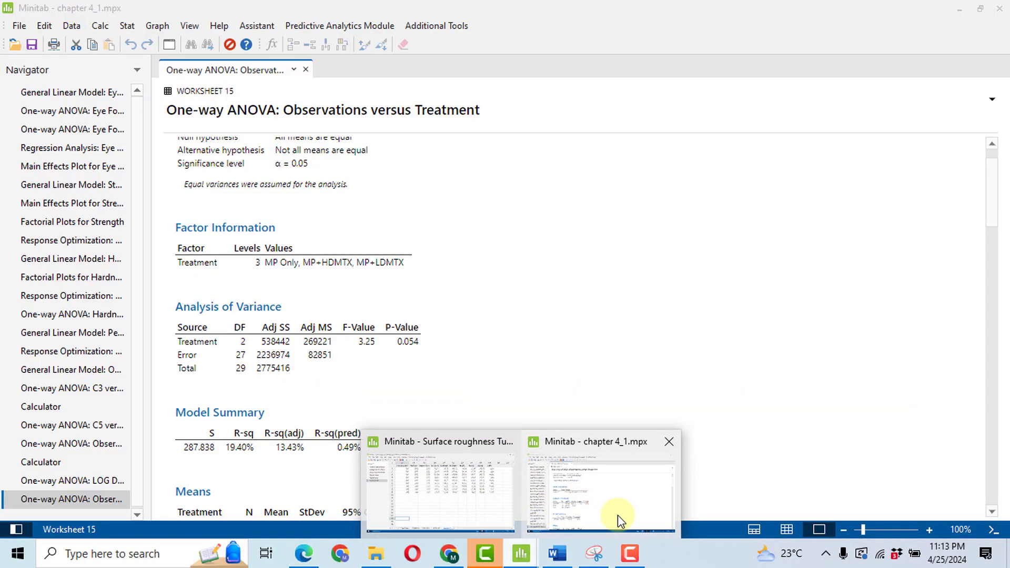
{"action": "left_click", "coordinate": [617, 516]}
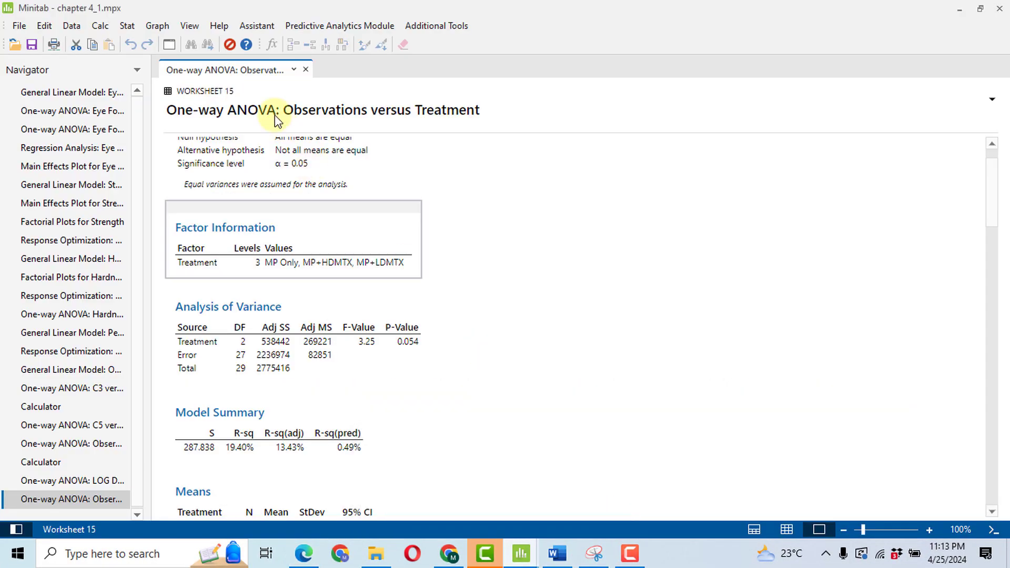
{"action": "left_click", "coordinate": [152, 30]}
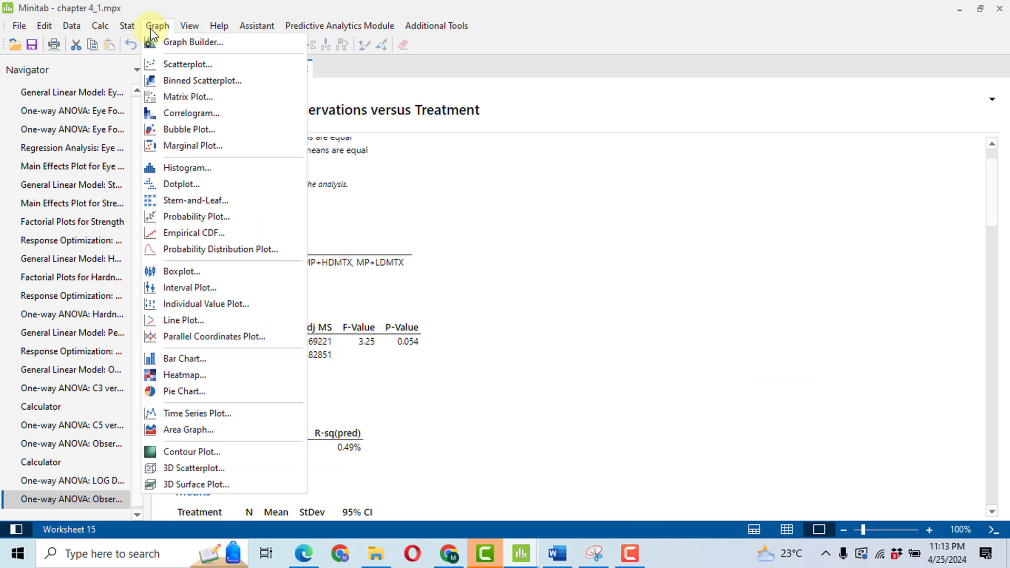
{"action": "left_click", "coordinate": [184, 217]}
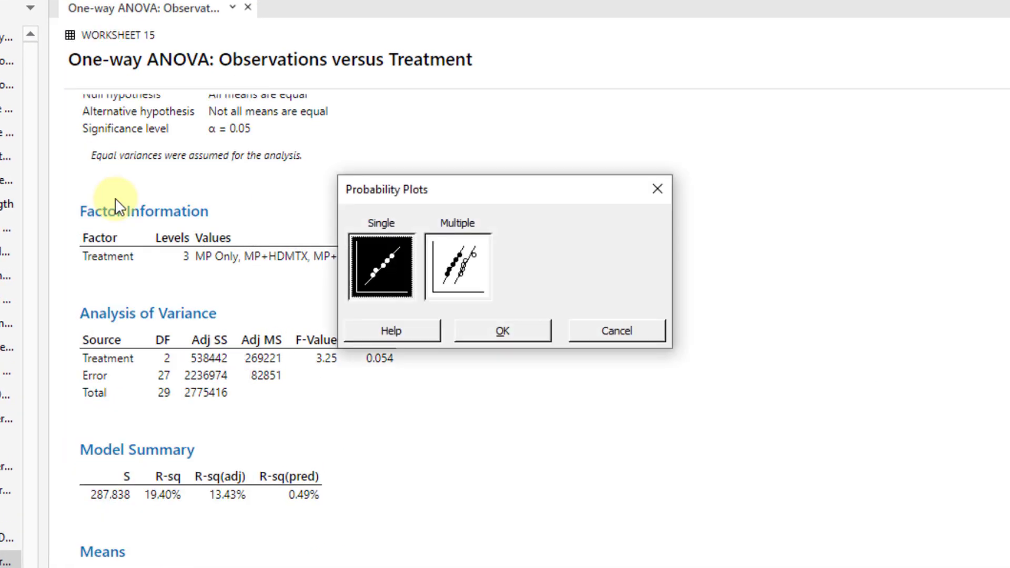
{"action": "left_click", "coordinate": [539, 331]}
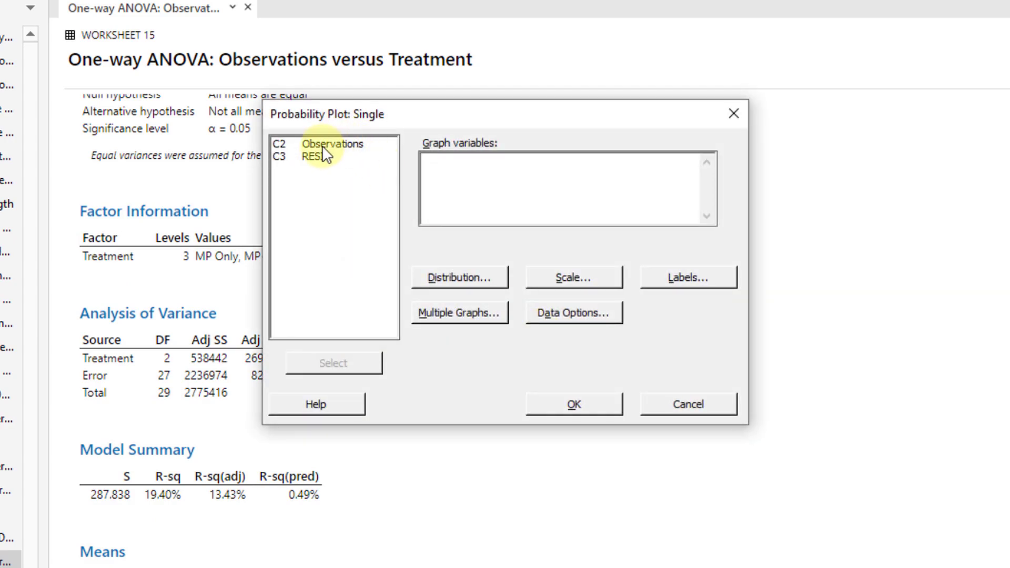
{"action": "double_click", "coordinate": [322, 145]}
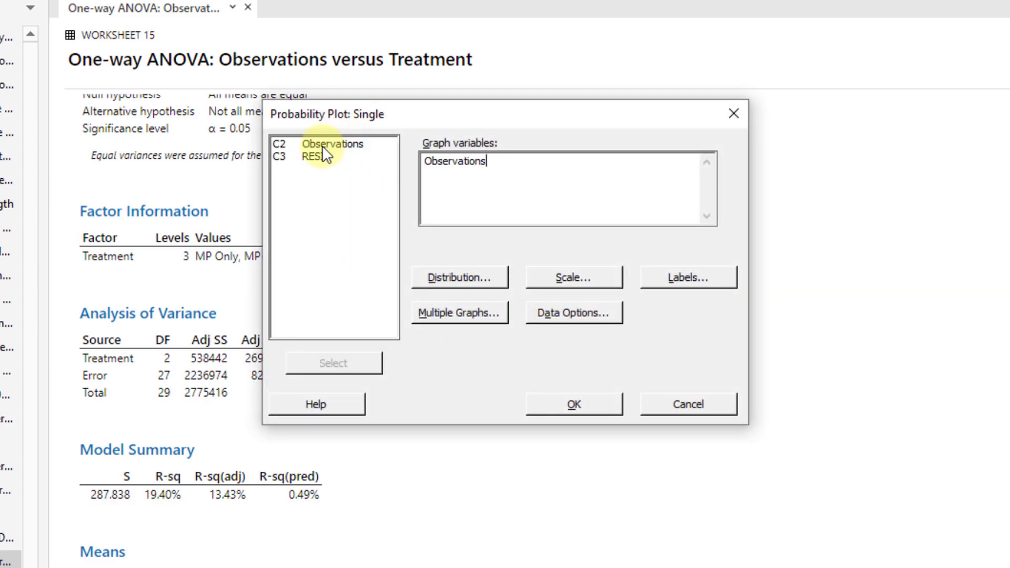
{"action": "left_click", "coordinate": [595, 410]}
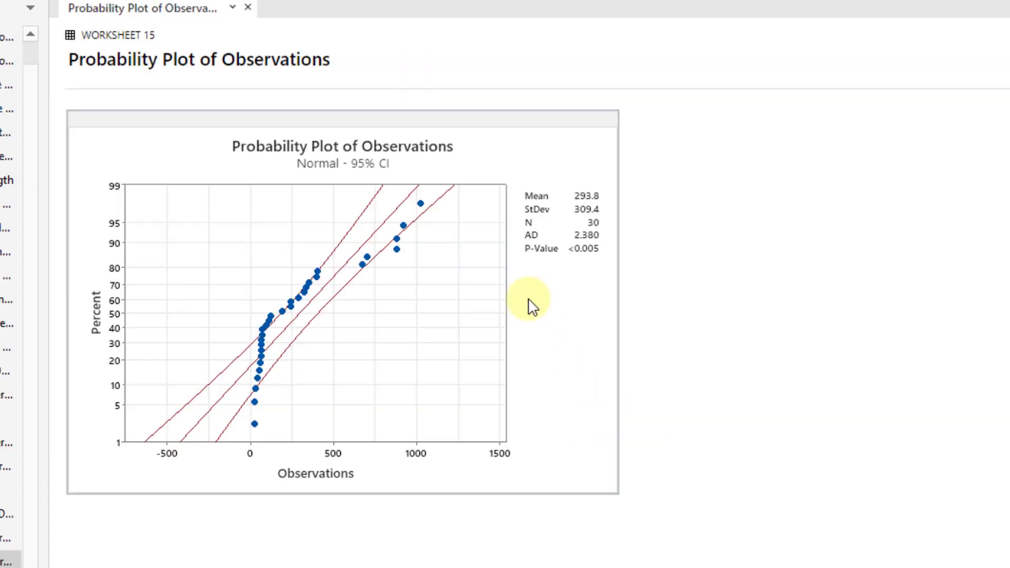
{"action": "double_click", "coordinate": [575, 274]}
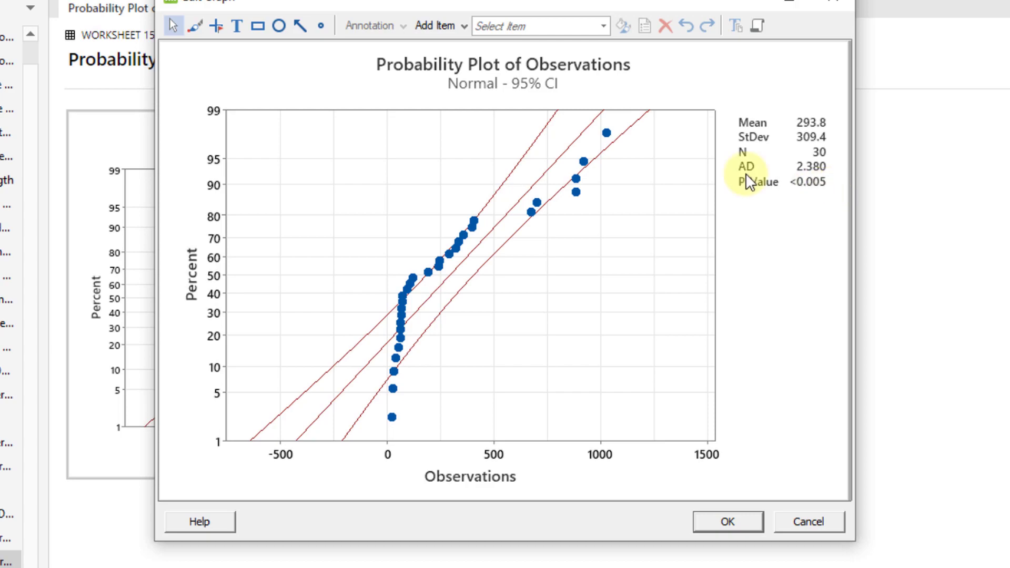
{"action": "left_click", "coordinate": [738, 525]}
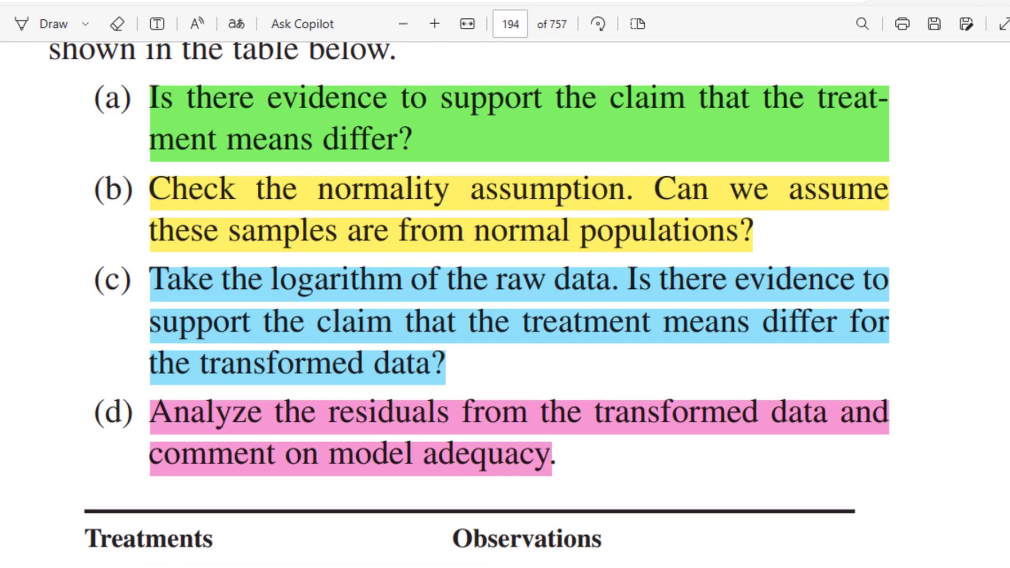
- Switch to the Minitab project chapter 4_1.mpx, start the Calculator, and clear its previous result variable and expression
{"action": "mouse_move", "coordinate": [521, 553]}
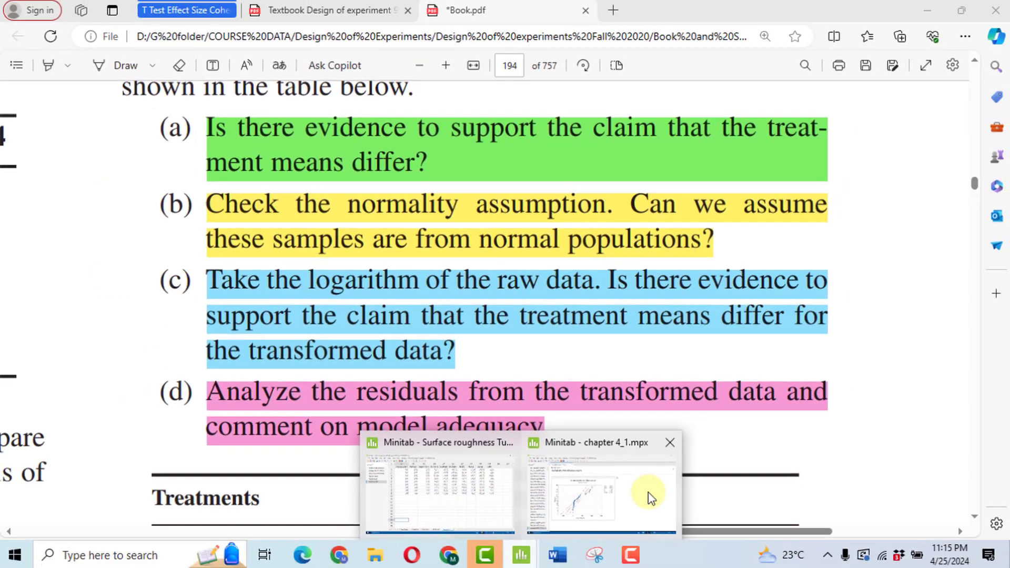
{"action": "left_click", "coordinate": [645, 491]}
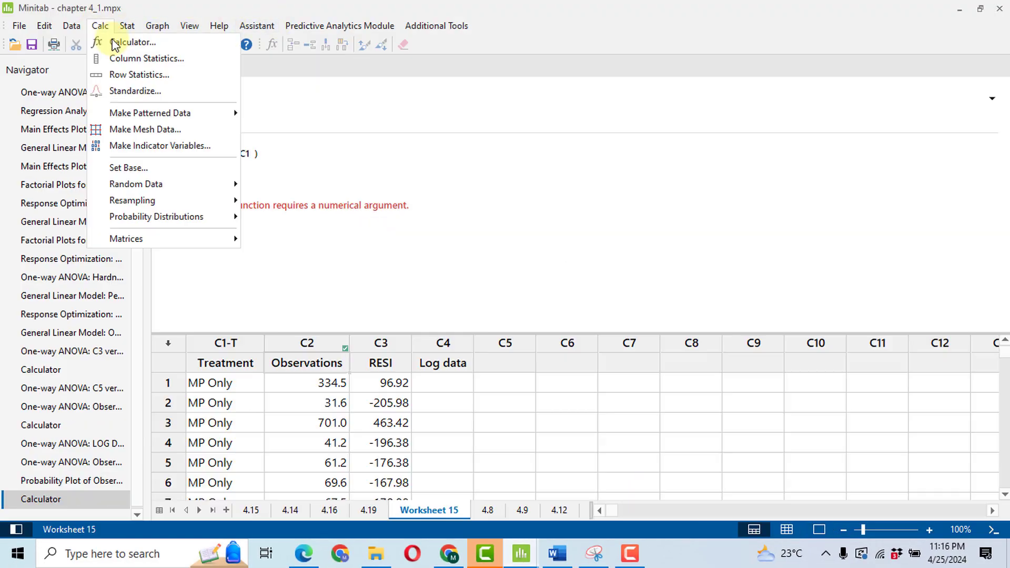
{"action": "left_click", "coordinate": [115, 39]}
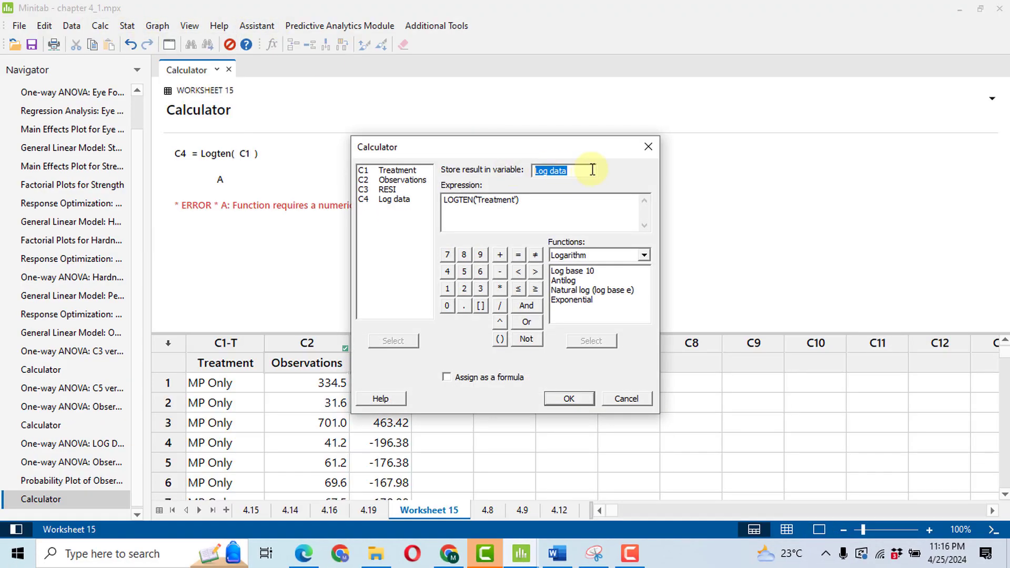
{"action": "key", "text": "Delete"}
{"action": "key", "text": "Tab"}
{"action": "key", "text": "Delete"}
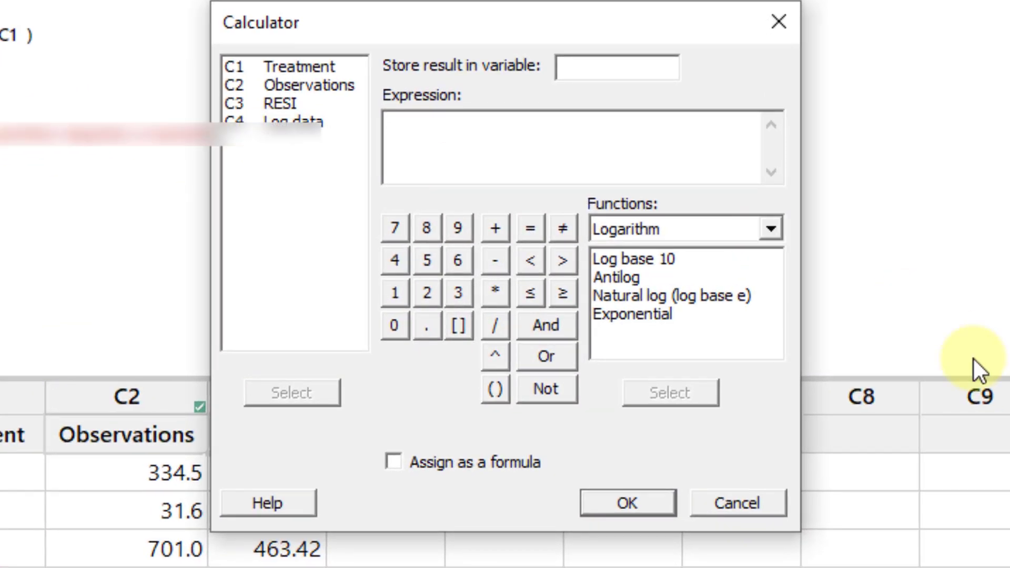
- Calculate the Log base 10 of Observations with the expression LOGTEN('Observations') and store the result in Log data
{"action": "left_click", "coordinate": [770, 228]}
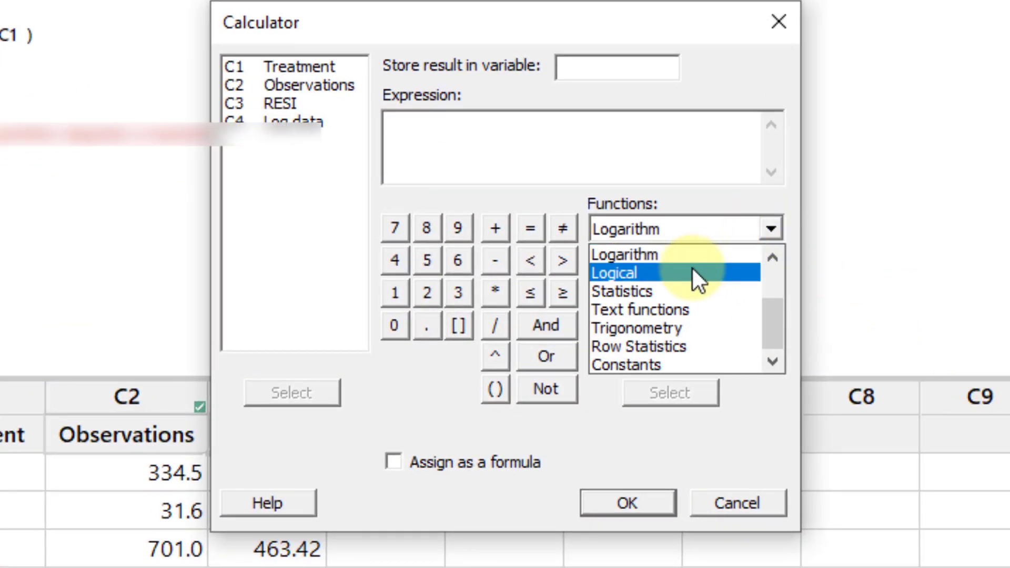
{"action": "left_click", "coordinate": [663, 256]}
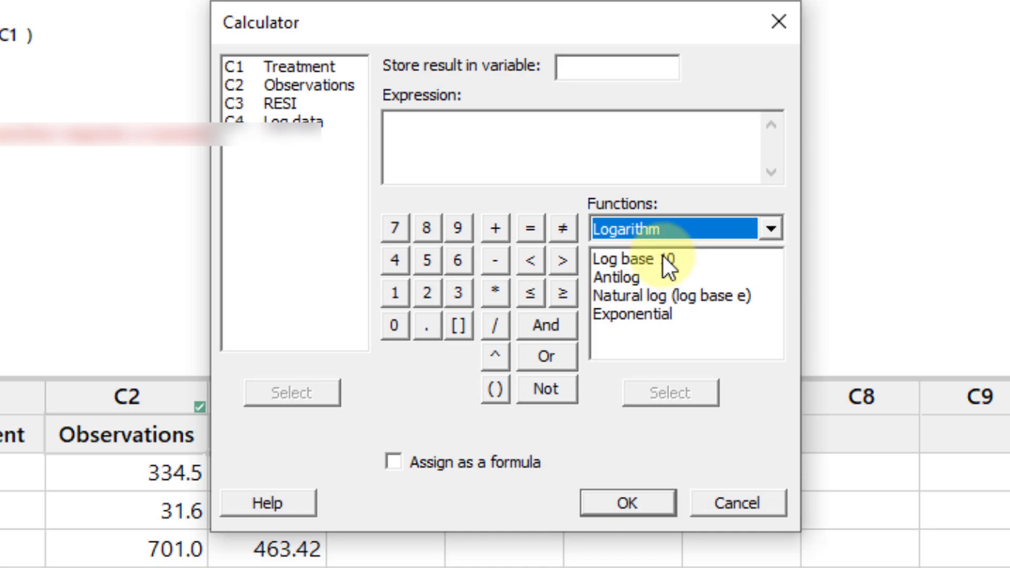
{"action": "double_click", "coordinate": [617, 264]}
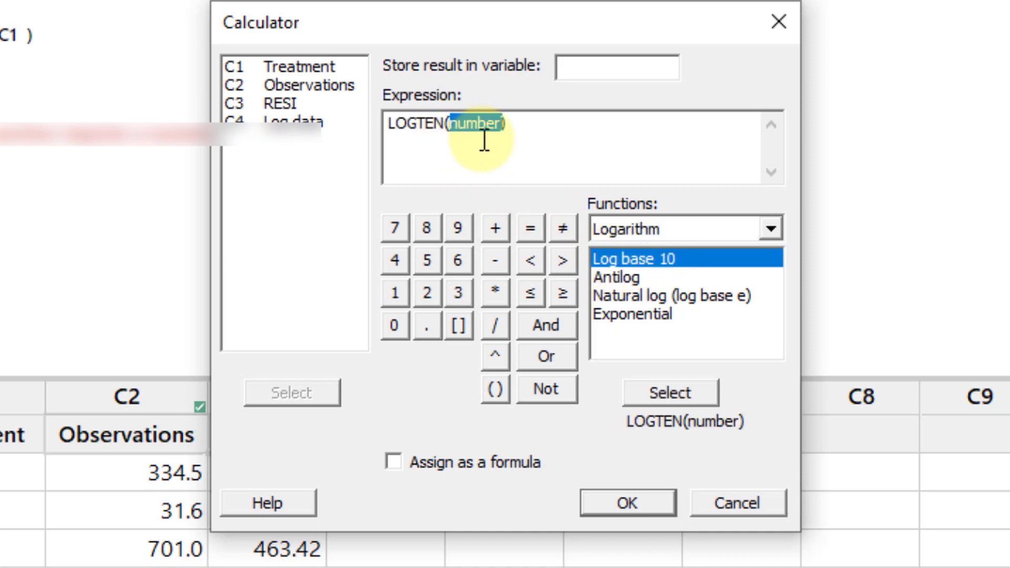
{"action": "double_click", "coordinate": [299, 91]}
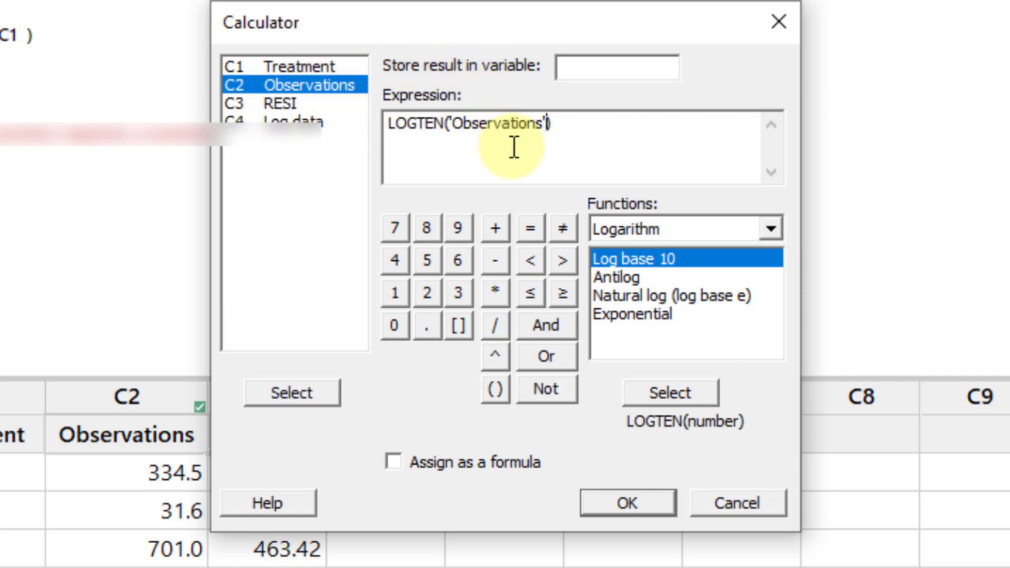
{"action": "left_click", "coordinate": [623, 70]}
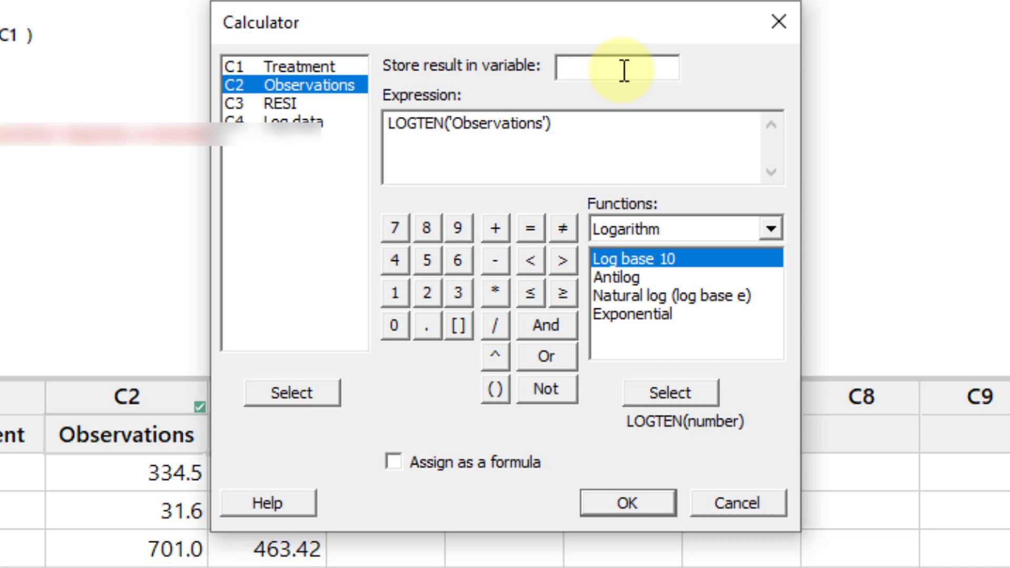
{"action": "type", "text": "Log data"}
{"action": "left_click", "coordinate": [635, 505]}
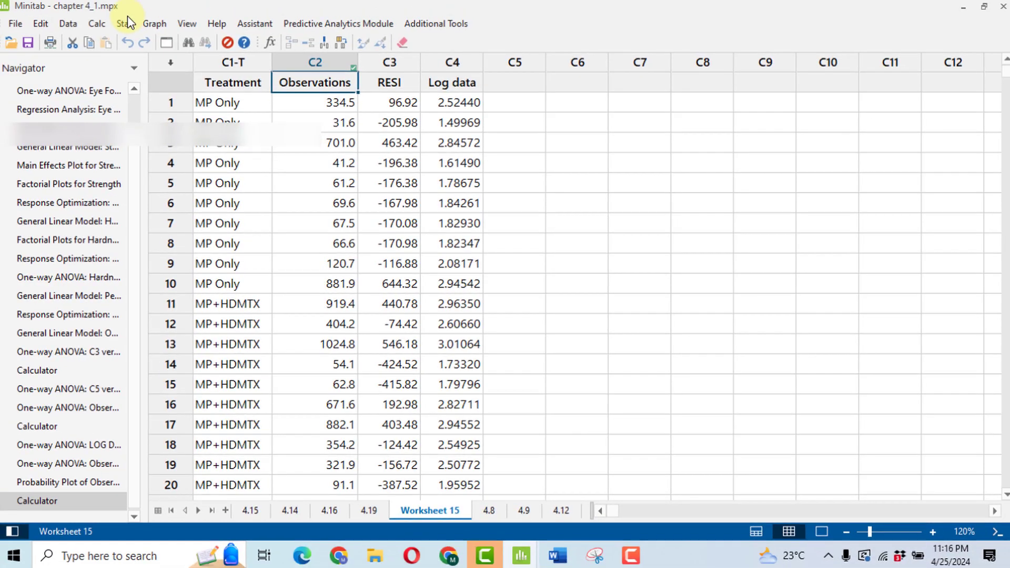
- Switch to the textbook Book.pdf to reread the exercise questions, then return to the Minitab project chapter 4_1.mpx
{"action": "left_click", "coordinate": [303, 553]}
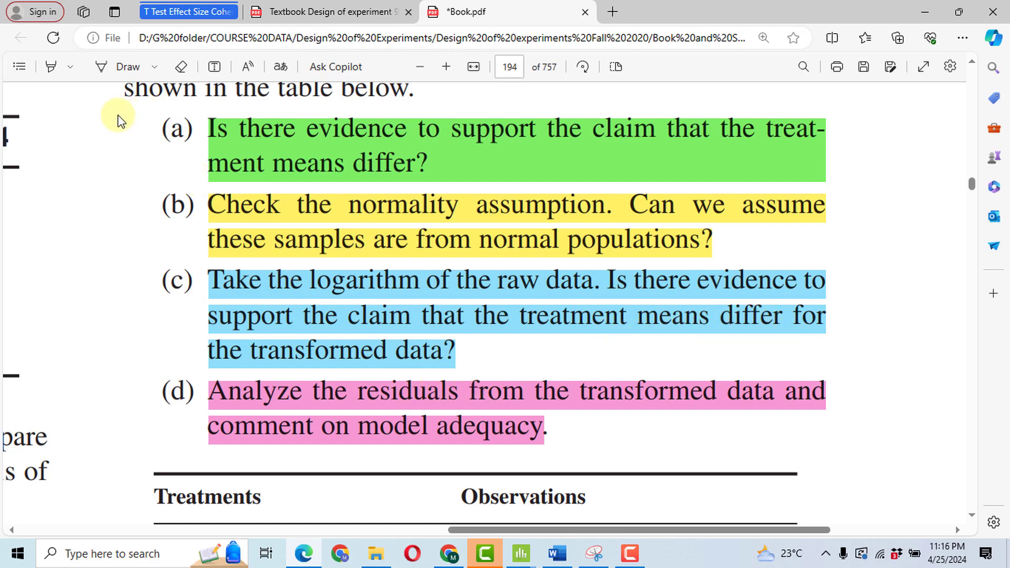
{"action": "mouse_move", "coordinate": [520, 554]}
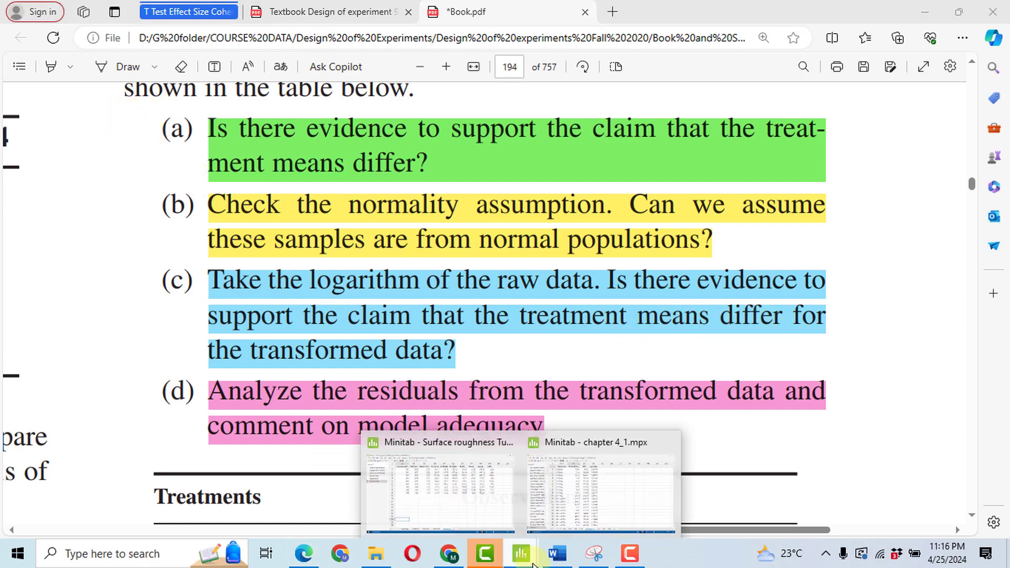
{"action": "left_click", "coordinate": [645, 500]}
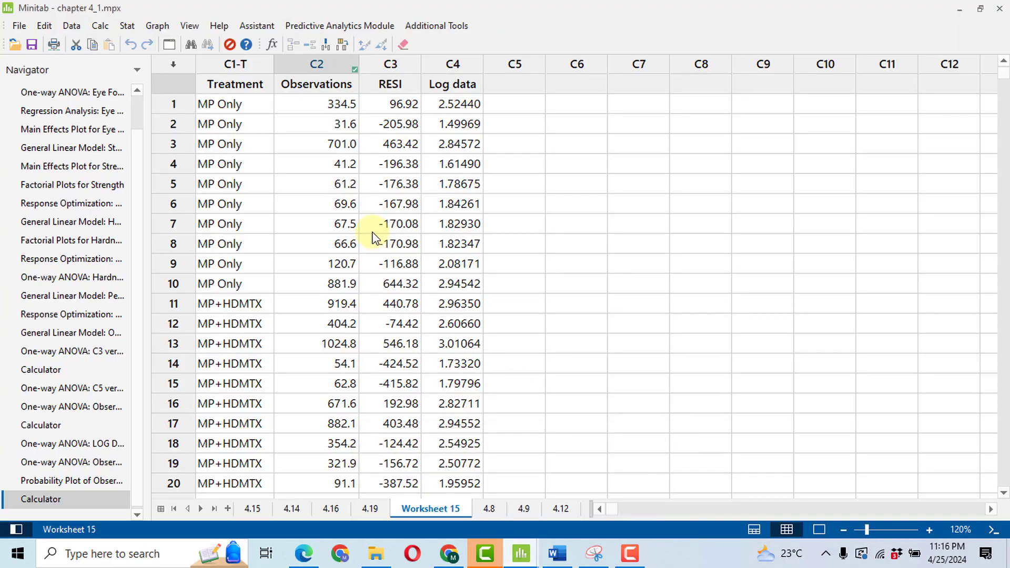
- Set up a One-Way ANOVA with 'Log data' as the response in place of Observations, keeping Treatment as the factor
{"action": "left_click", "coordinate": [127, 29]}
{"action": "mouse_move", "coordinate": [215, 72]}
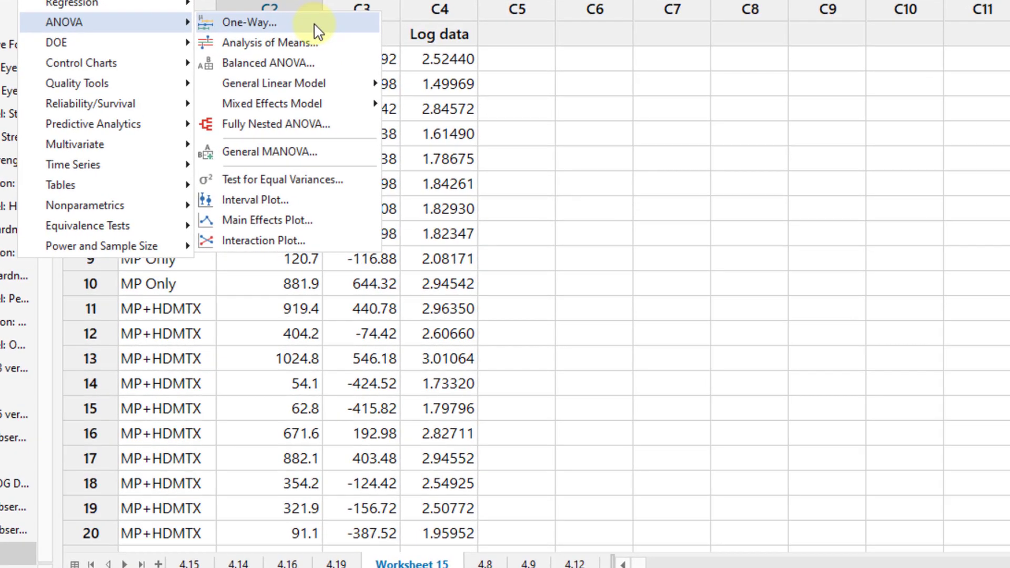
{"action": "left_click", "coordinate": [310, 33]}
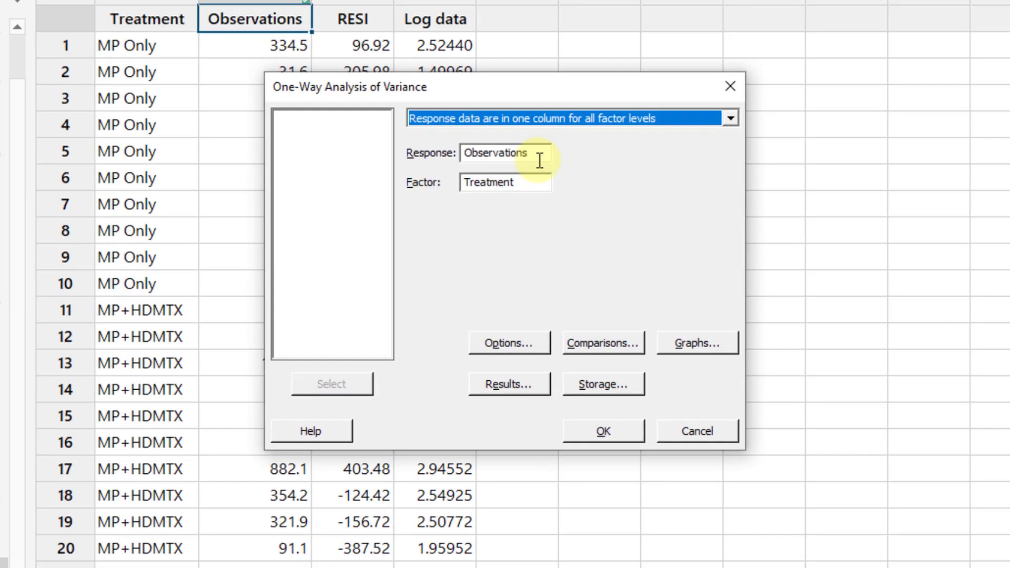
{"action": "left_click", "coordinate": [540, 158]}
{"action": "key", "text": "BackSpace"}
{"action": "key", "text": "BackSpace"}
{"action": "key", "text": "BackSpace"}
{"action": "key", "text": "BackSpace"}
{"action": "key", "text": "BackSpace"}
{"action": "key", "text": "BackSpace"}
{"action": "key", "text": "BackSpace"}
{"action": "key", "text": "BackSpace"}
{"action": "key", "text": "BackSpace"}
{"action": "key", "text": "BackSpace"}
{"action": "key", "text": "BackSpace"}
{"action": "key", "text": "BackSpace"}
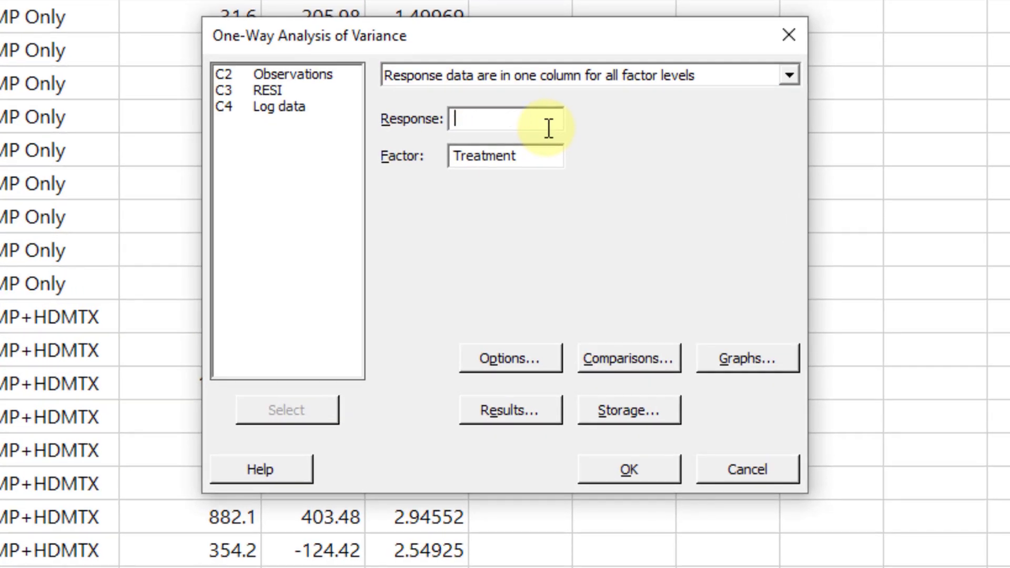
{"action": "double_click", "coordinate": [286, 108]}
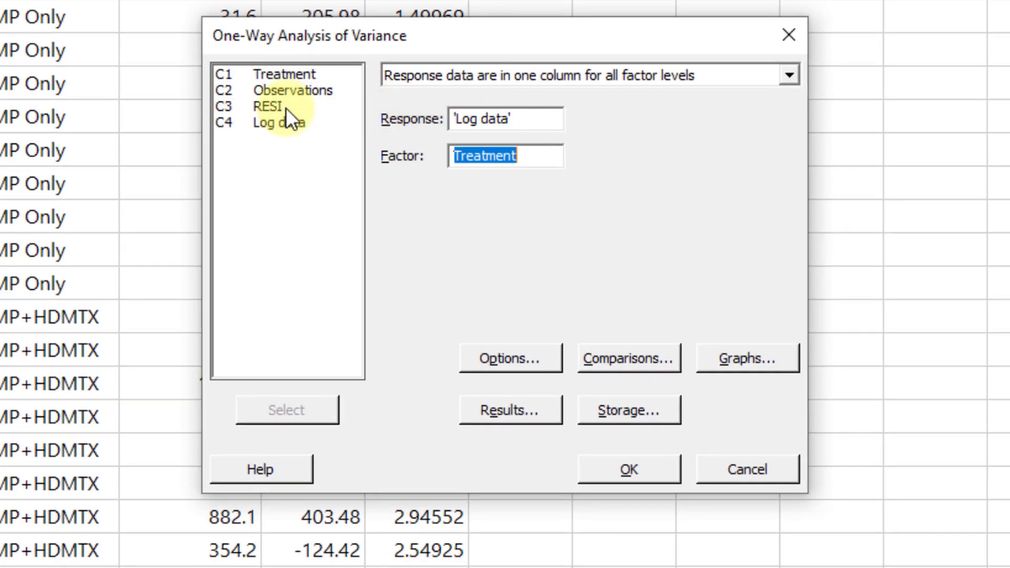
- Accept the interval plot, boxplot and four-in-one residual plots, set the results to expanded tables, and run the One-Way ANOVA
{"action": "left_click", "coordinate": [790, 356]}
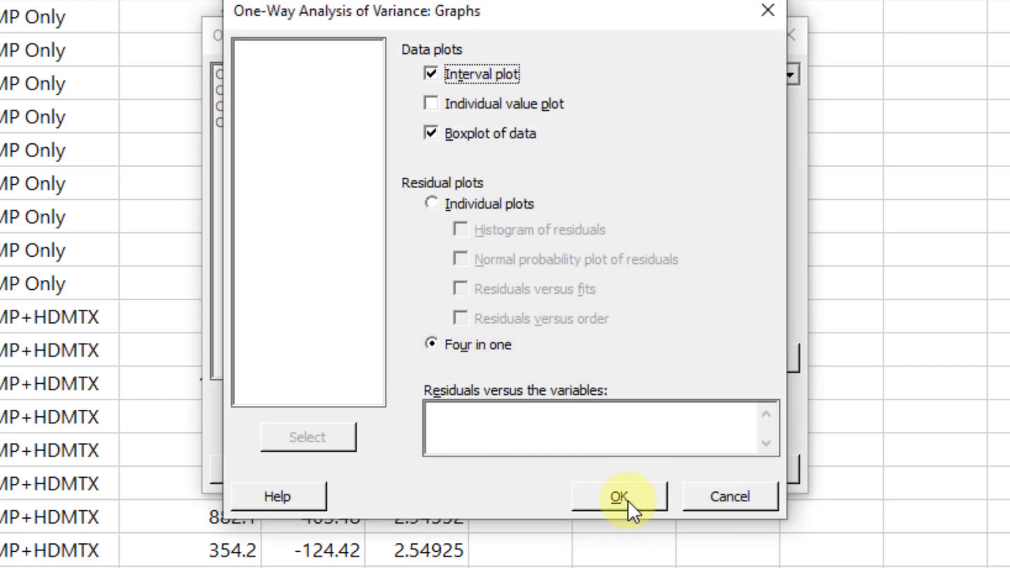
{"action": "left_click", "coordinate": [626, 495]}
{"action": "left_click", "coordinate": [528, 415]}
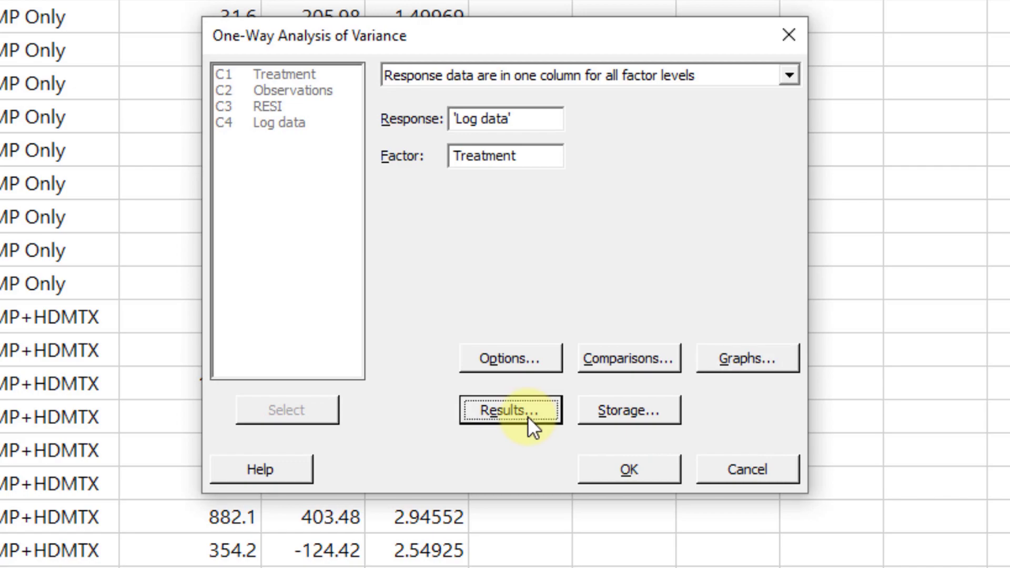
{"action": "left_click", "coordinate": [659, 152]}
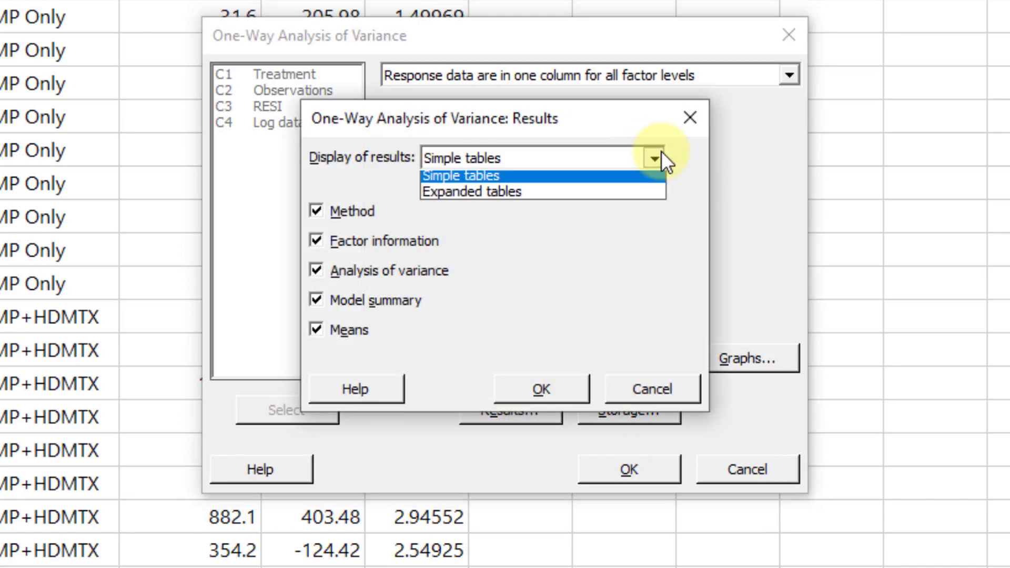
{"action": "left_click", "coordinate": [571, 195]}
{"action": "left_click", "coordinate": [548, 394]}
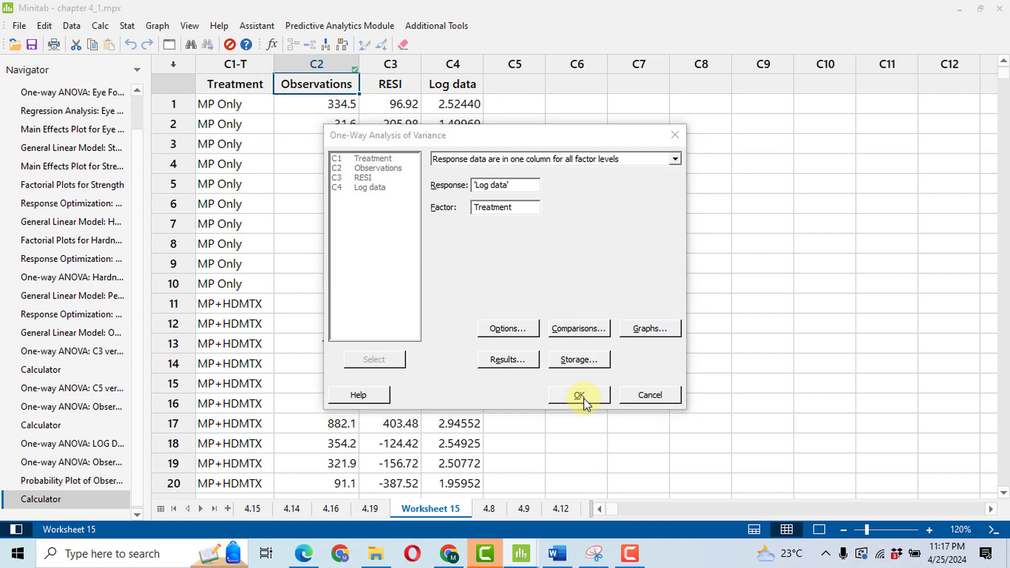
{"action": "left_click", "coordinate": [579, 395]}
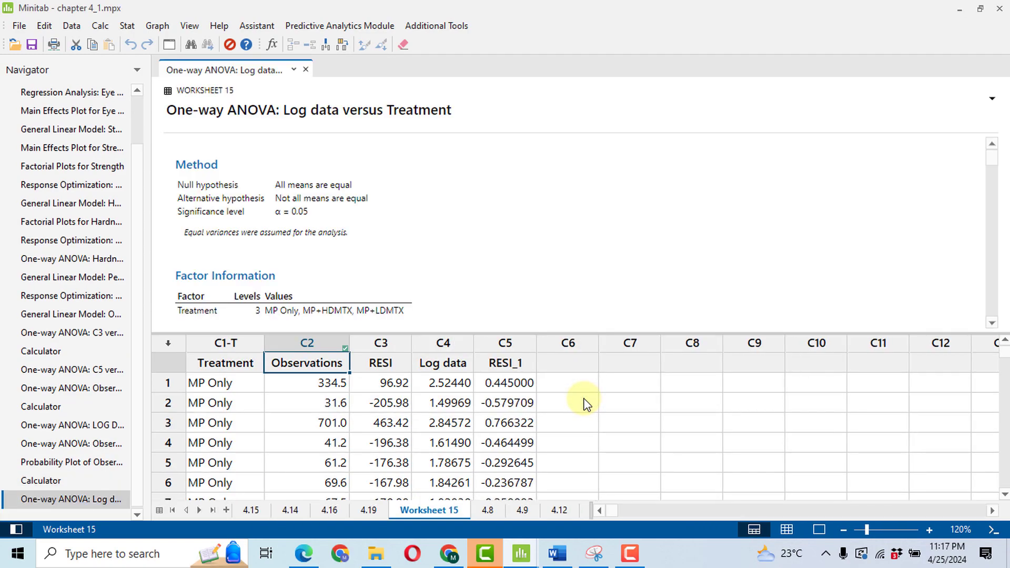
- Show only the output to read the log-data ANOVA tables, and review question (d) and the observations table in the textbook
{"action": "left_click", "coordinate": [818, 530]}
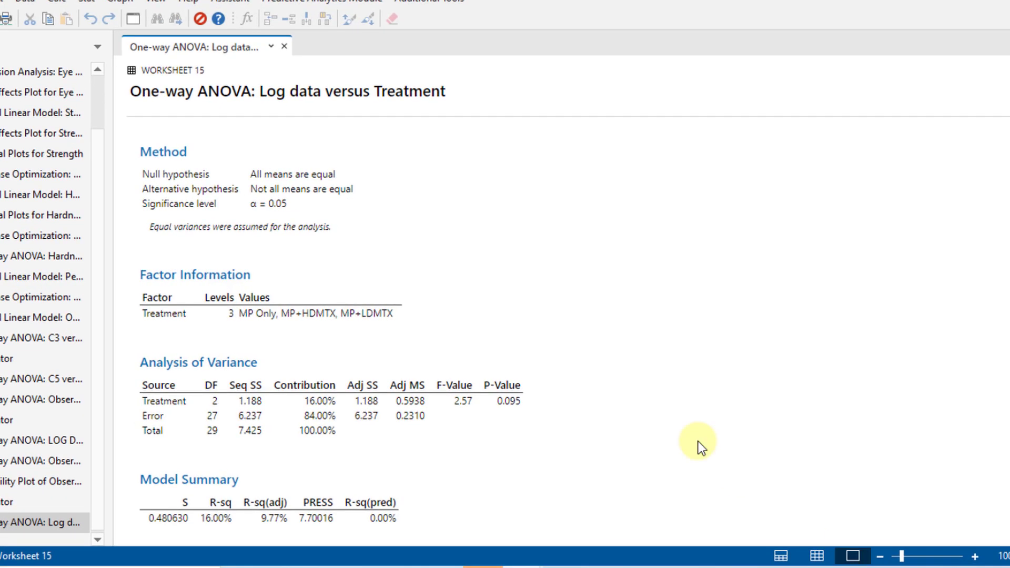
{"action": "scroll", "coordinate": [424, 237], "scroll_direction": "down", "scroll_amount": 4}
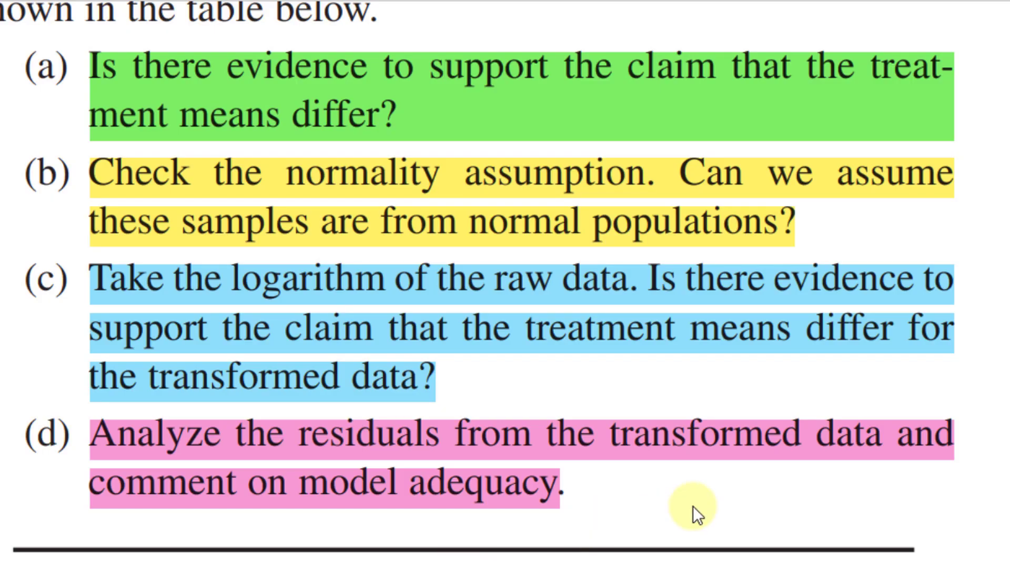
{"action": "scroll", "coordinate": [693, 506], "scroll_direction": "down", "scroll_amount": 5}
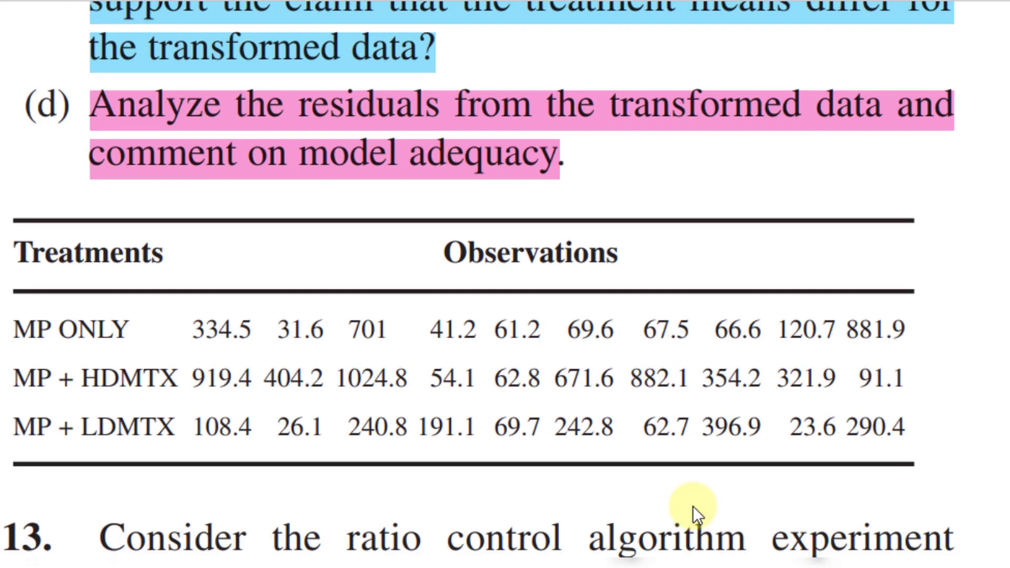
{"action": "scroll", "coordinate": [396, 68], "scroll_direction": "up", "scroll_amount": 3}
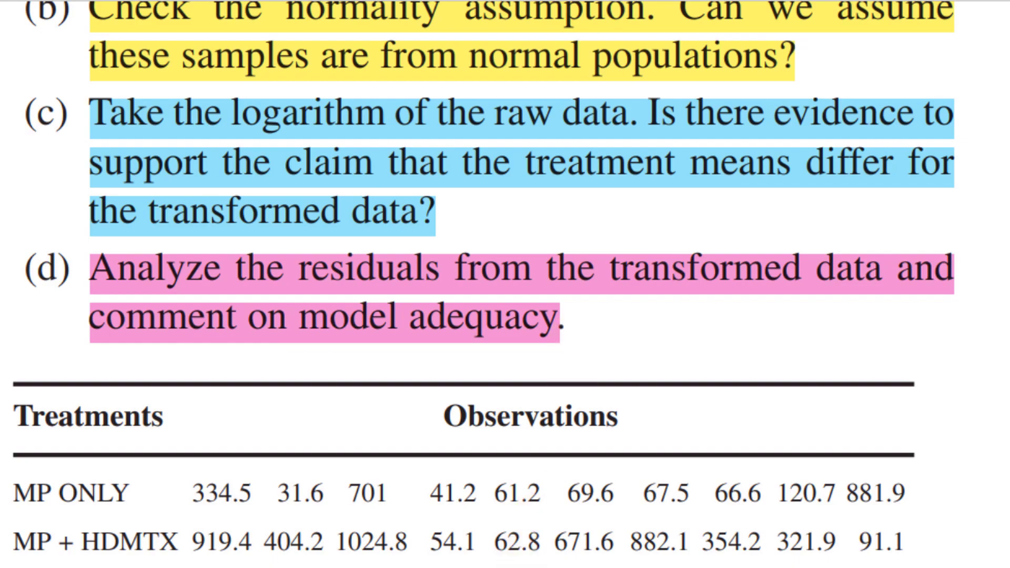
{"action": "mouse_move", "coordinate": [522, 567]}
{"action": "left_click", "coordinate": [675, 565]}
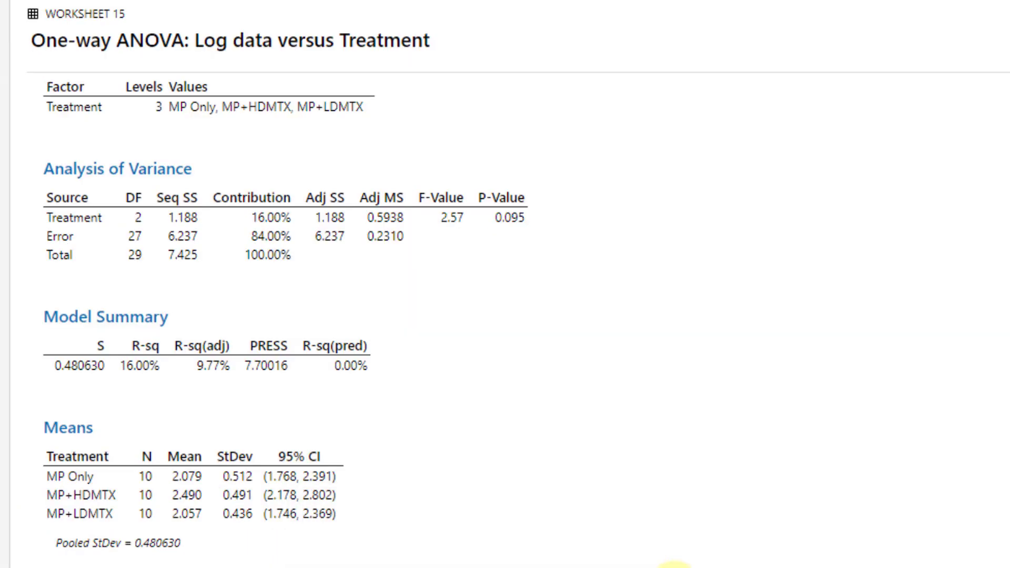
- Examine the enlarged residual plots for Log data, the interval plot, the treatment difference intervals and the ANOVA tables
{"action": "scroll", "coordinate": [337, 316], "scroll_direction": "down", "scroll_amount": 20}
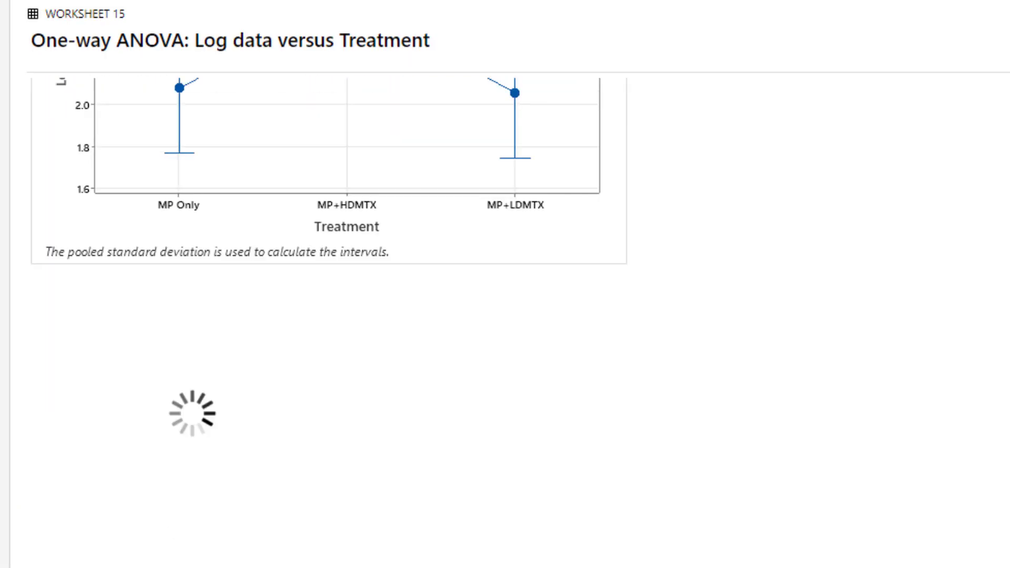
{"action": "left_click", "coordinate": [462, 362]}
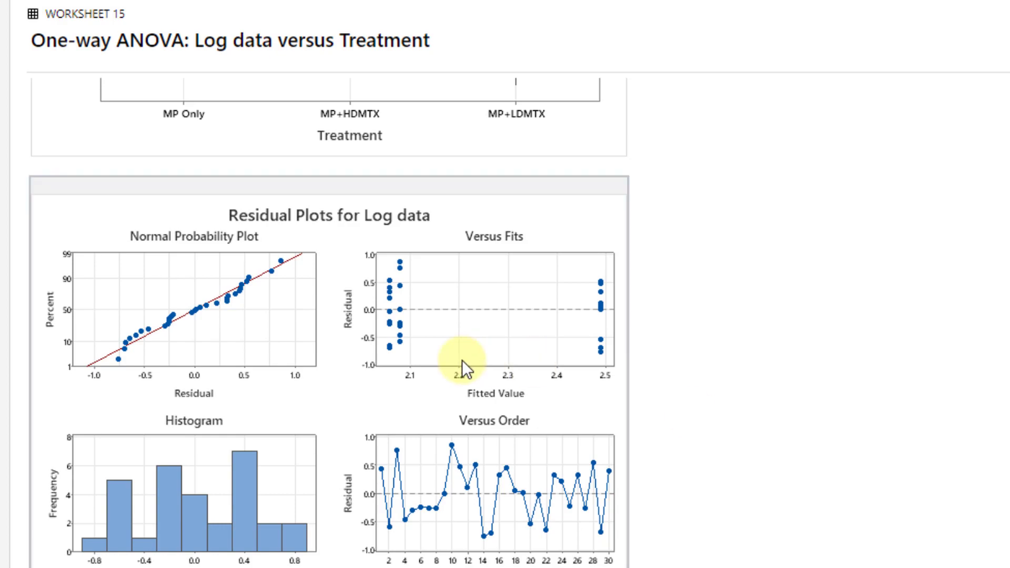
{"action": "double_click", "coordinate": [441, 257]}
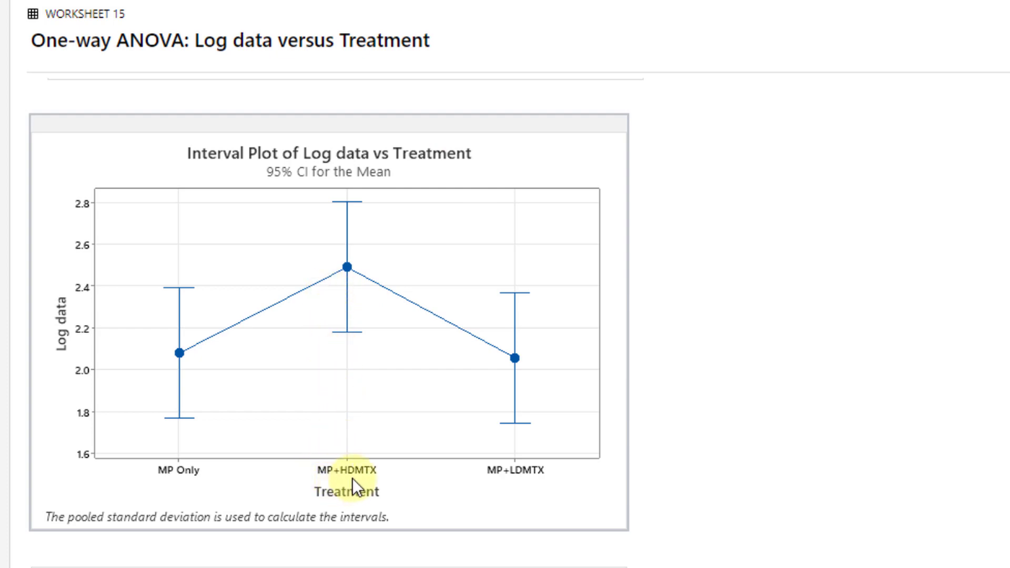
{"action": "mouse_move", "coordinate": [352, 270]}
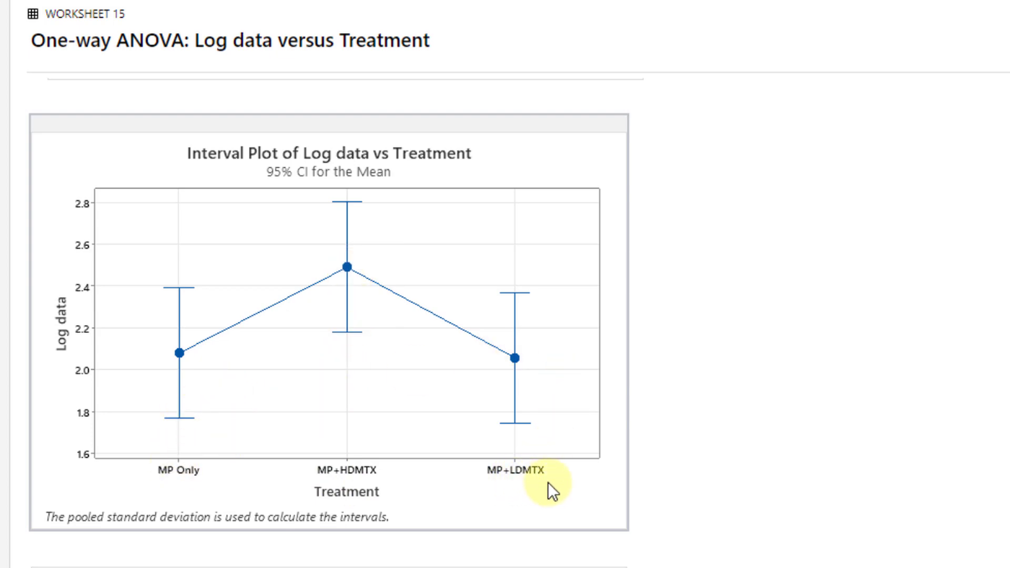
{"action": "scroll", "coordinate": [336, 321], "scroll_direction": "up", "scroll_amount": 15}
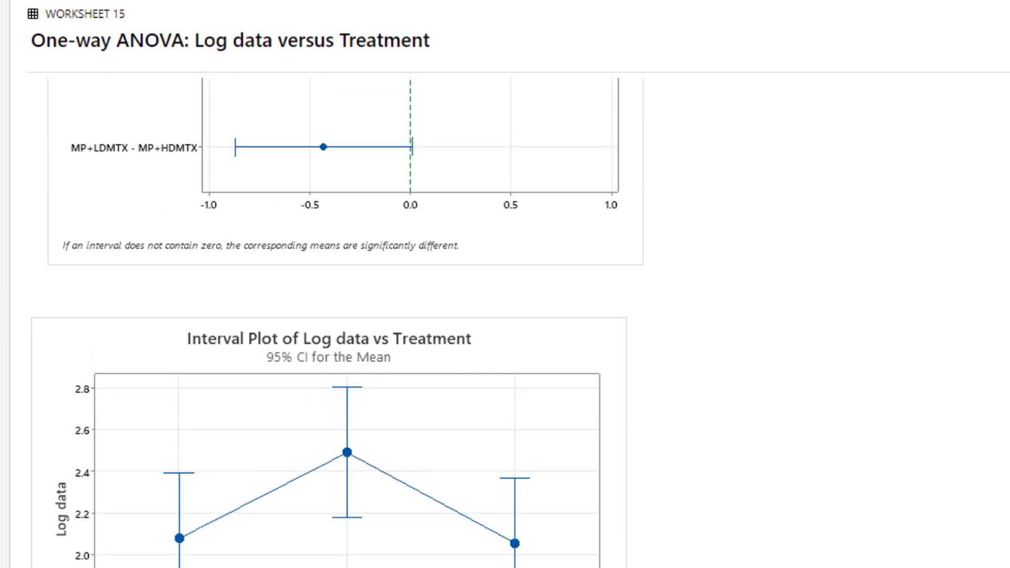
{"action": "scroll", "coordinate": [336, 321], "scroll_direction": "up", "scroll_amount": 6}
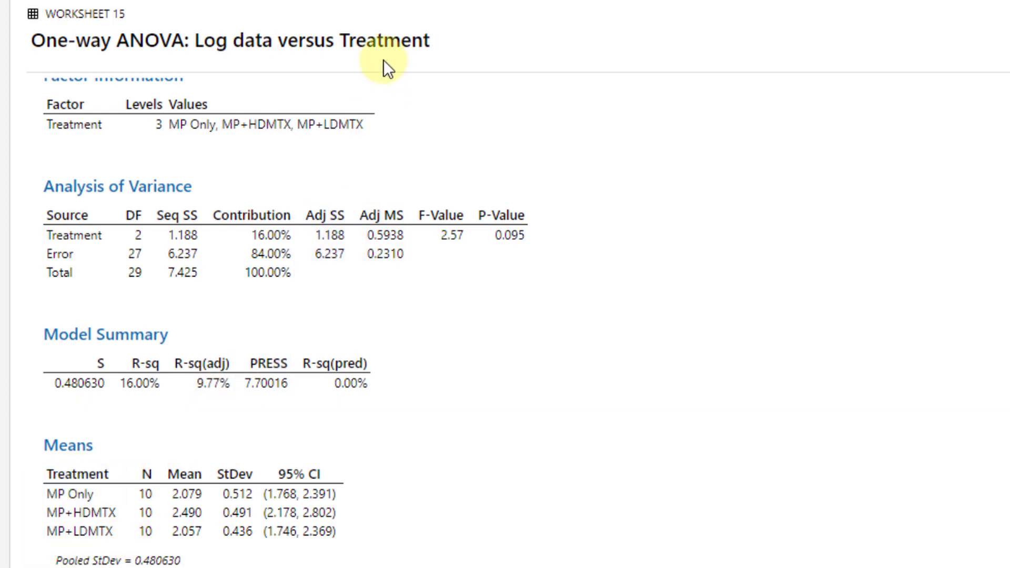
{"action": "scroll", "coordinate": [384, 62], "scroll_direction": "up", "scroll_amount": 3}
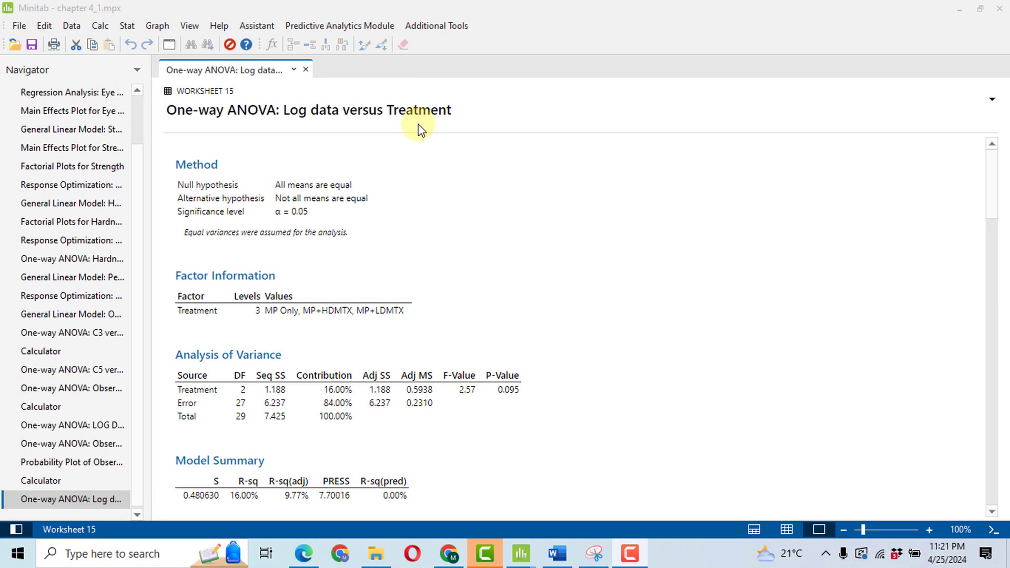
- Fit a regression model with 'Log data' as the response in place of 'Eye Focus time' and Treatment as the categorical predictor
{"action": "left_click", "coordinate": [132, 29]}
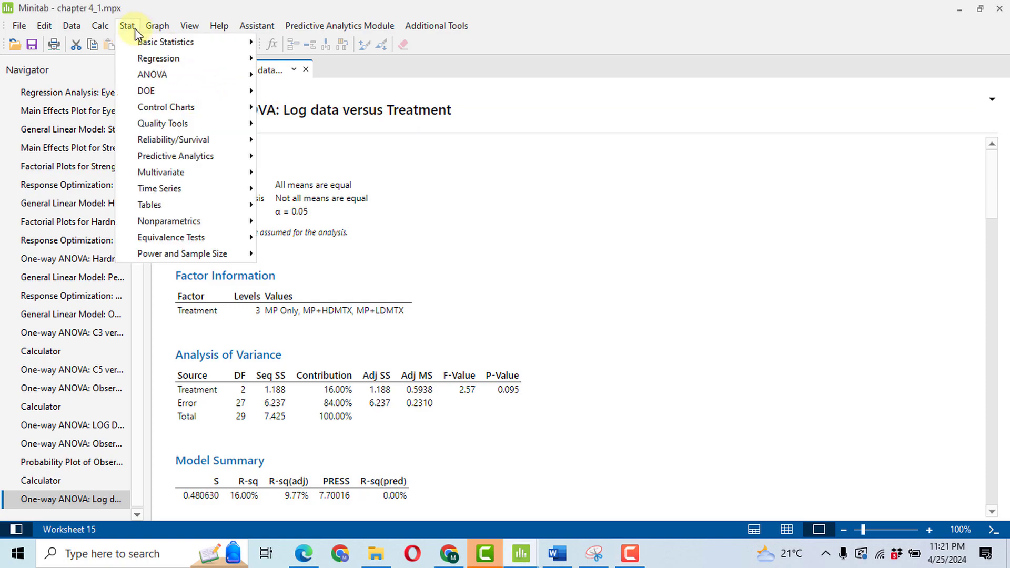
{"action": "mouse_move", "coordinate": [243, 62]}
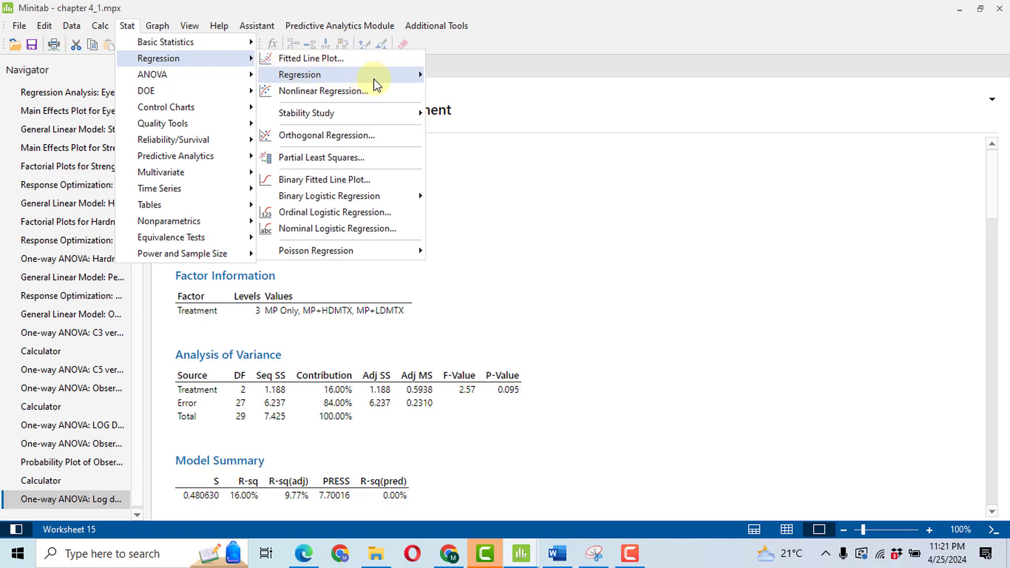
{"action": "mouse_move", "coordinate": [390, 74]}
{"action": "left_click", "coordinate": [503, 76]}
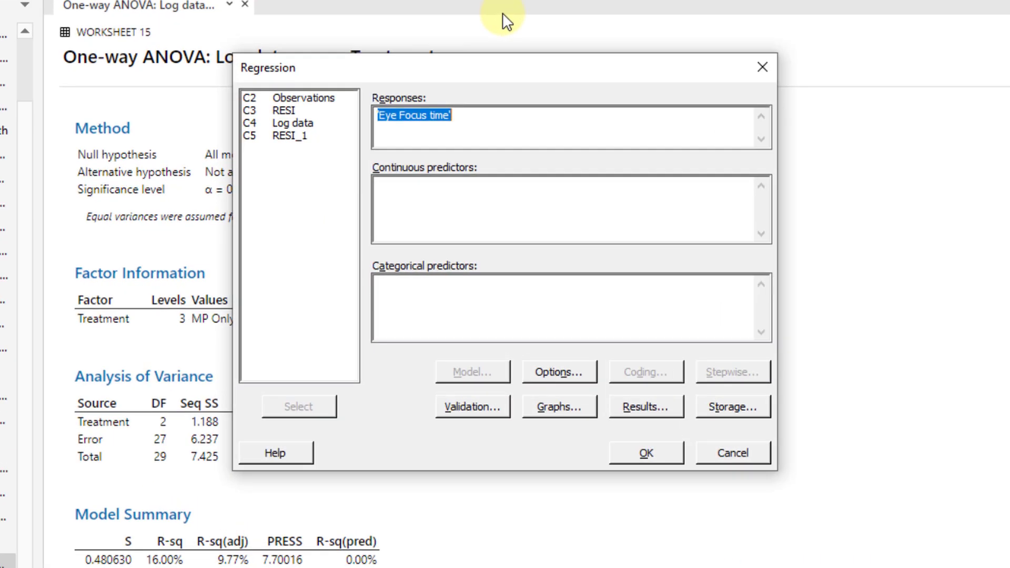
{"action": "key", "text": "BackSpace"}
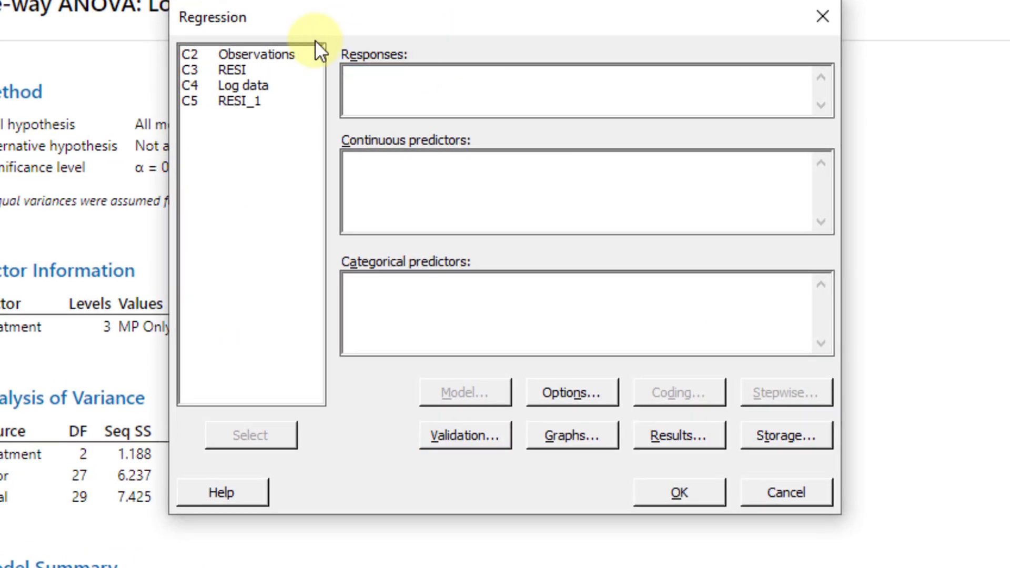
{"action": "double_click", "coordinate": [250, 91]}
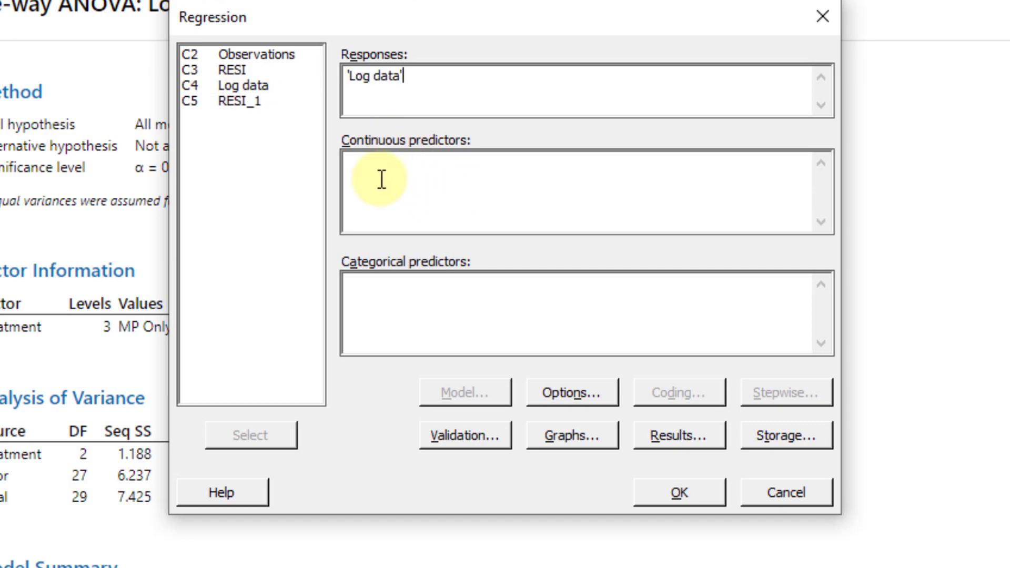
{"action": "left_click", "coordinate": [383, 315]}
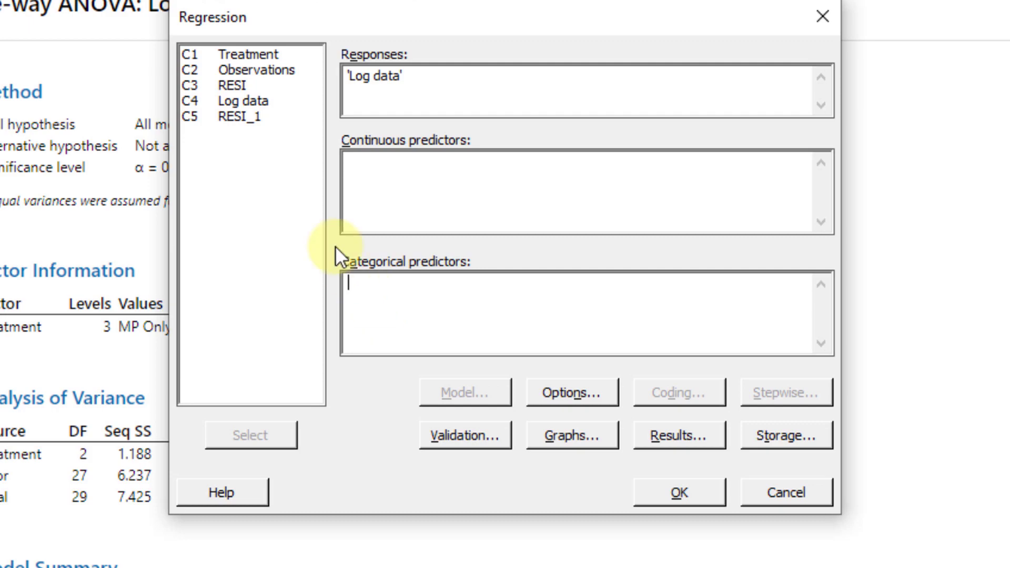
{"action": "double_click", "coordinate": [264, 51]}
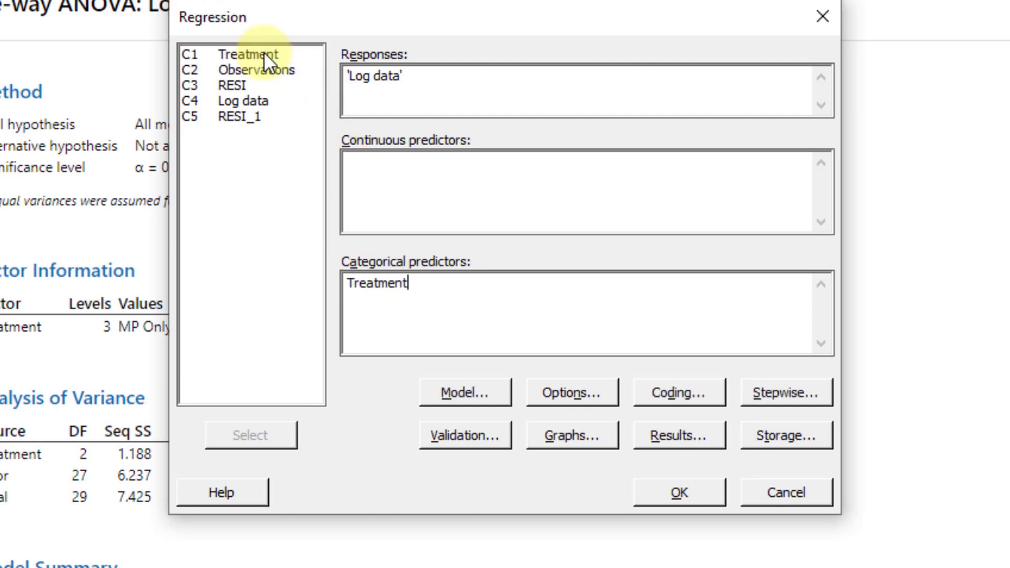
{"action": "left_click", "coordinate": [703, 495]}
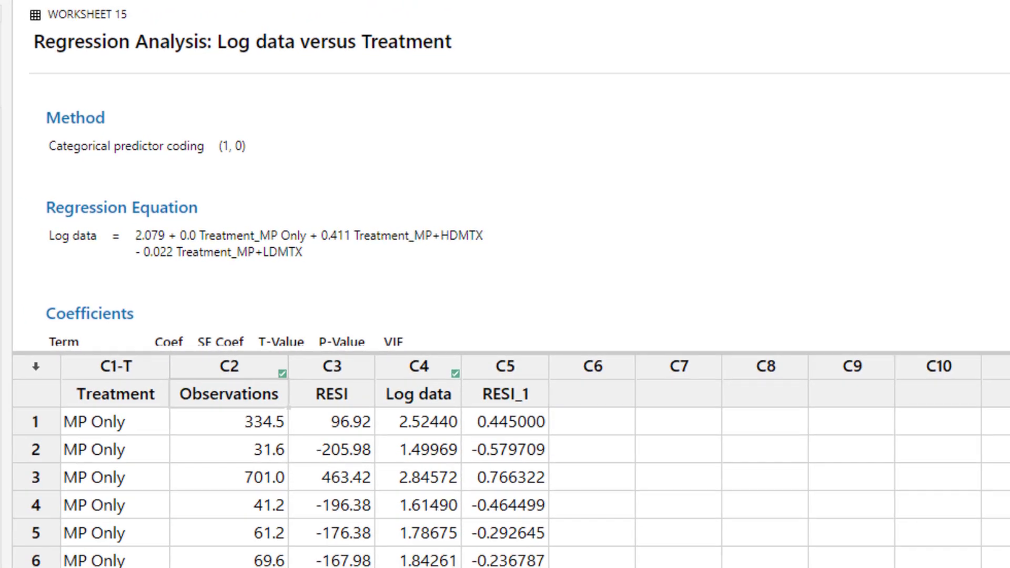
- Show only the output to read the regression equation, coefficients, model summary and analysis of variance for Log data versus Treatment
{"action": "left_click", "coordinate": [946, 566]}
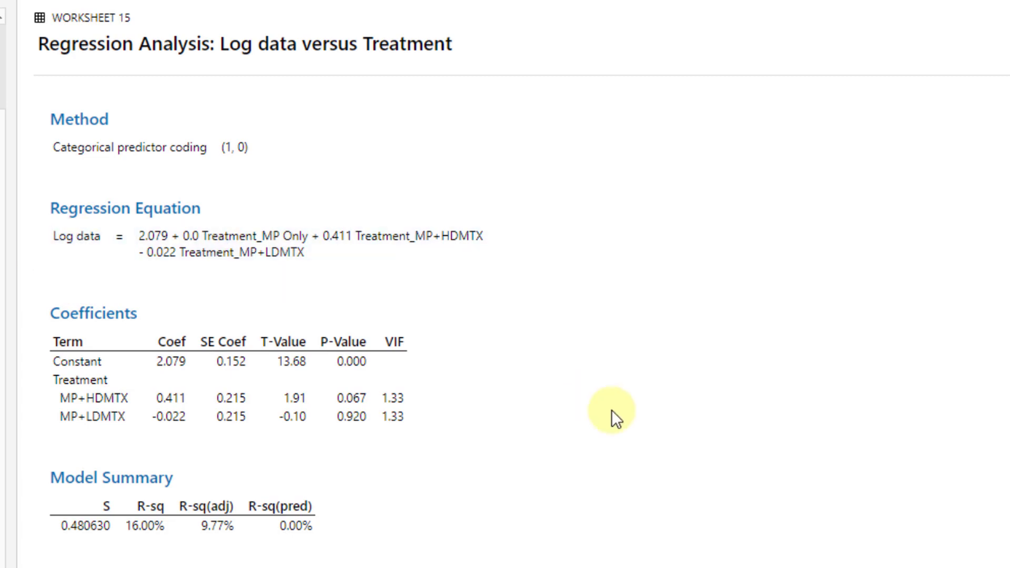
{"action": "scroll", "coordinate": [505, 315], "scroll_direction": "down", "scroll_amount": 2}
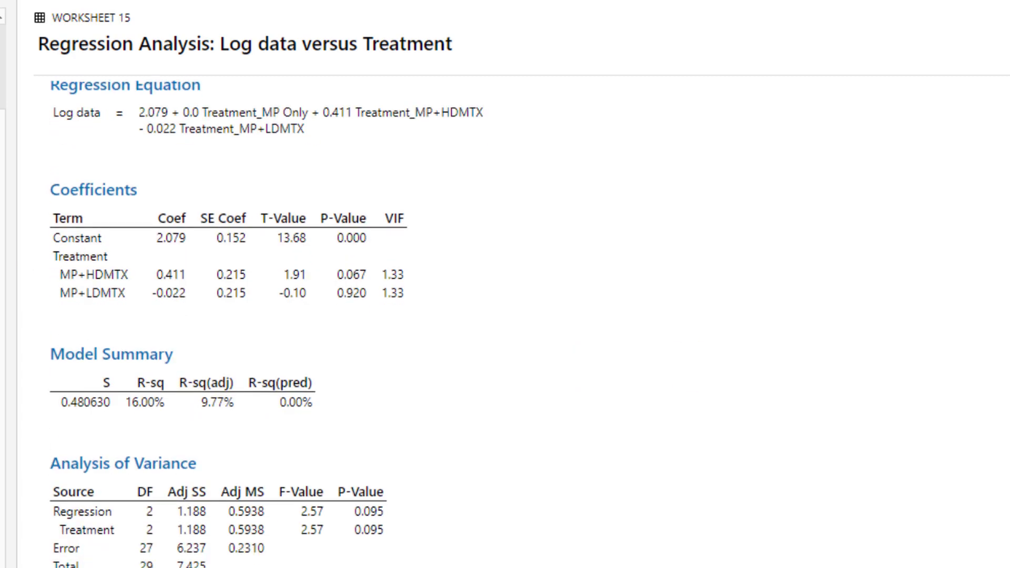